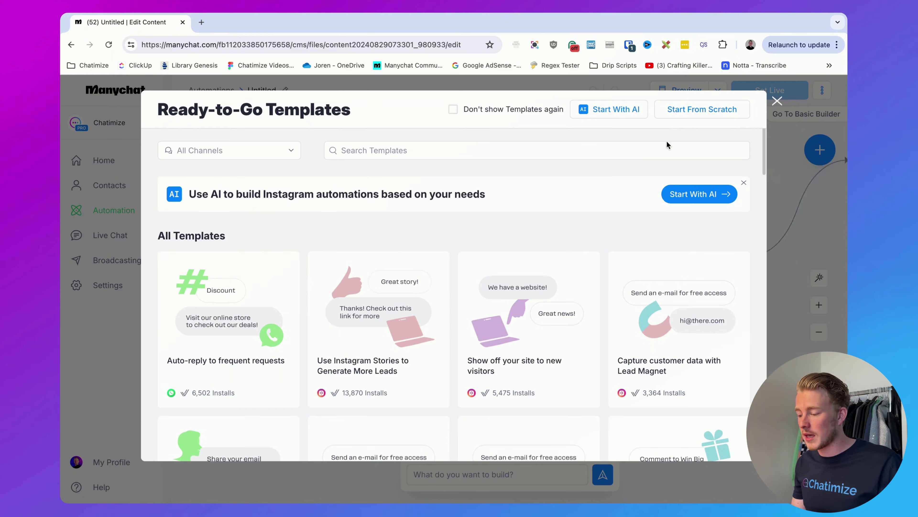
# Start an automation from scratch with the Instagram "User comments on your Post or Reel" trigger, applied to all posts or reels.
pyautogui.click(674, 111)
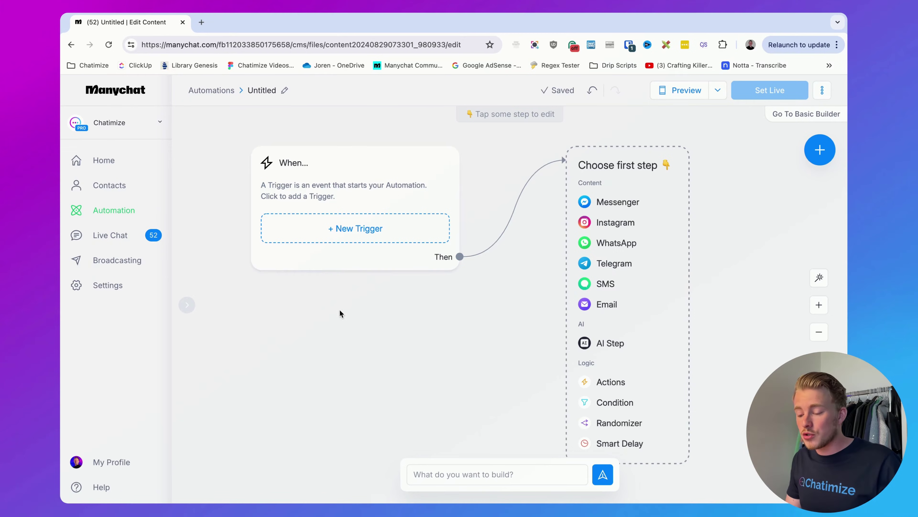
pyautogui.click(333, 240)
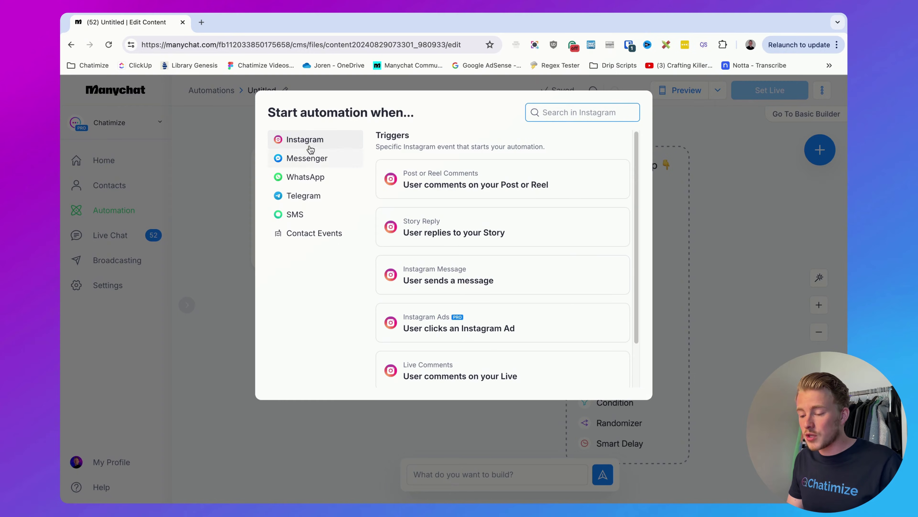
pyautogui.click(300, 140)
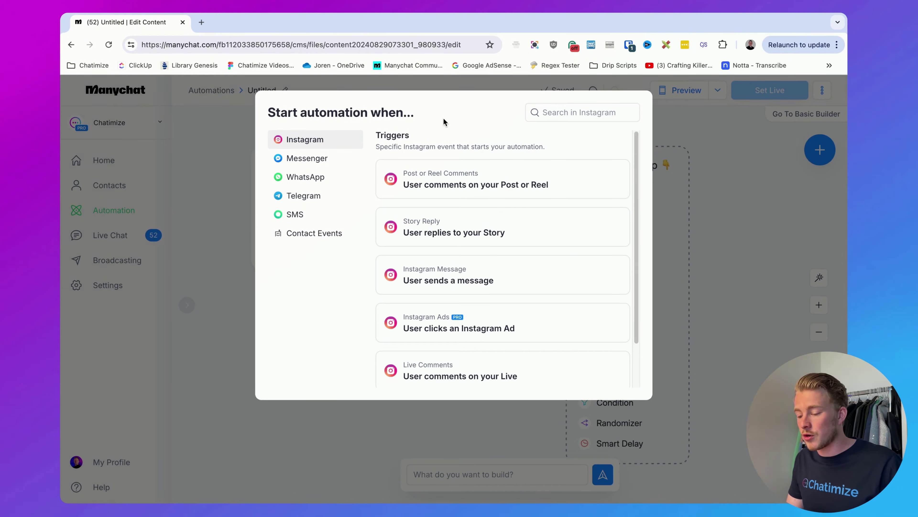
pyautogui.click(458, 186)
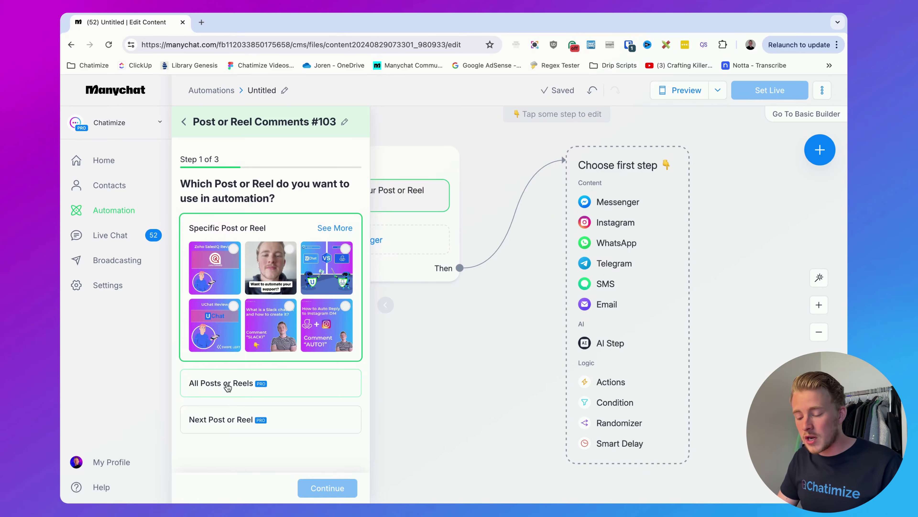
pyautogui.click(227, 387)
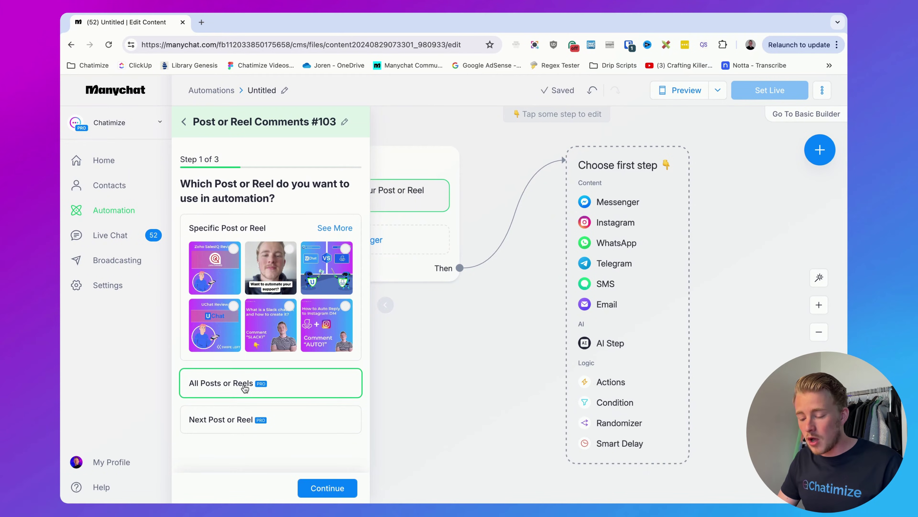
pyautogui.click(320, 488)
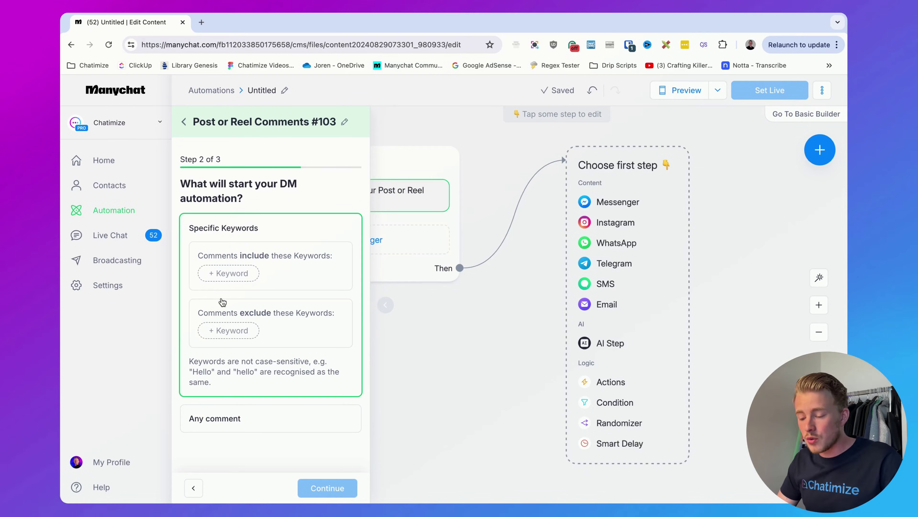
# Set the trigger to comments that include the keywords GUIDE, GUIED and GUID, and continue to the public reply setup.
pyautogui.click(222, 281)
pyautogui.write('GUIDE')
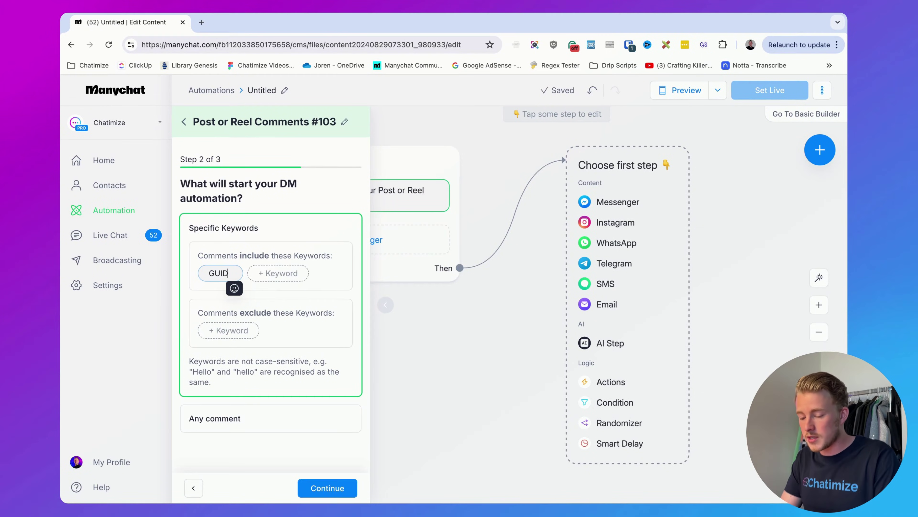
pyautogui.click(314, 228)
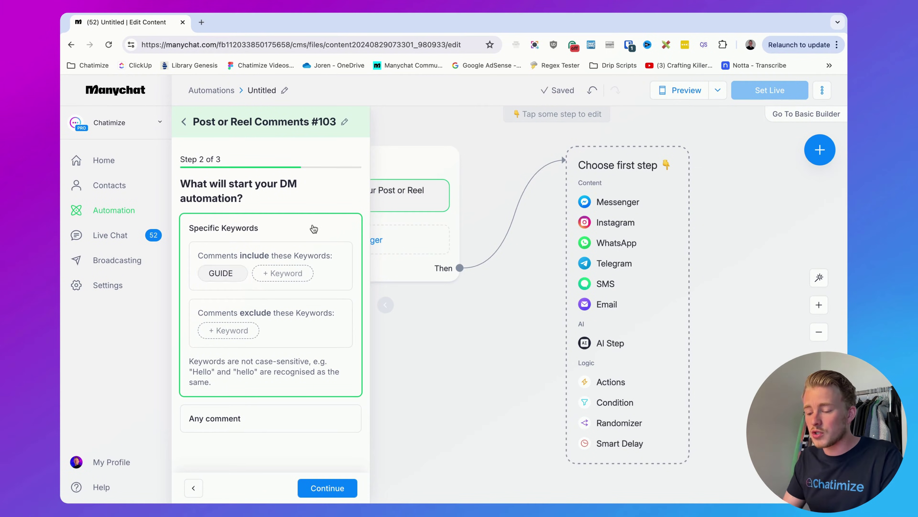
pyautogui.click(293, 272)
pyautogui.write('GUIED')
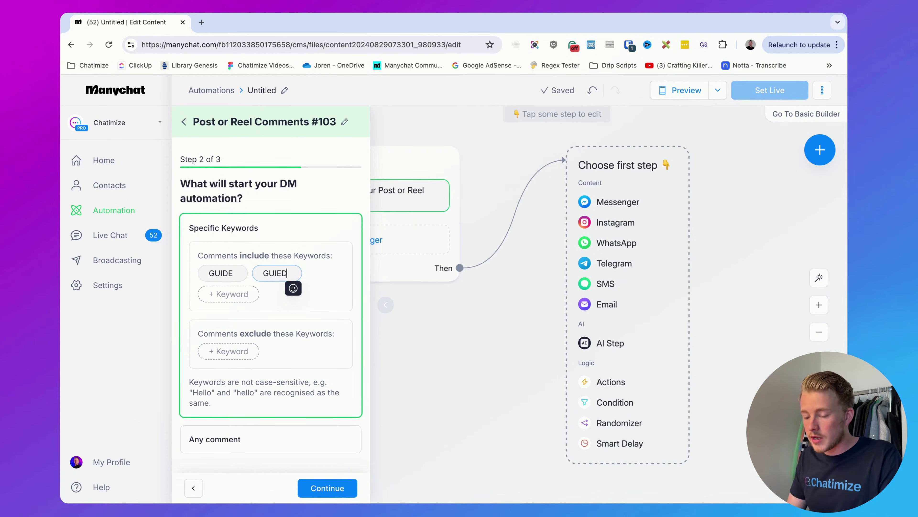
pyautogui.press('Return')
pyautogui.write('GUID')
pyautogui.click(268, 220)
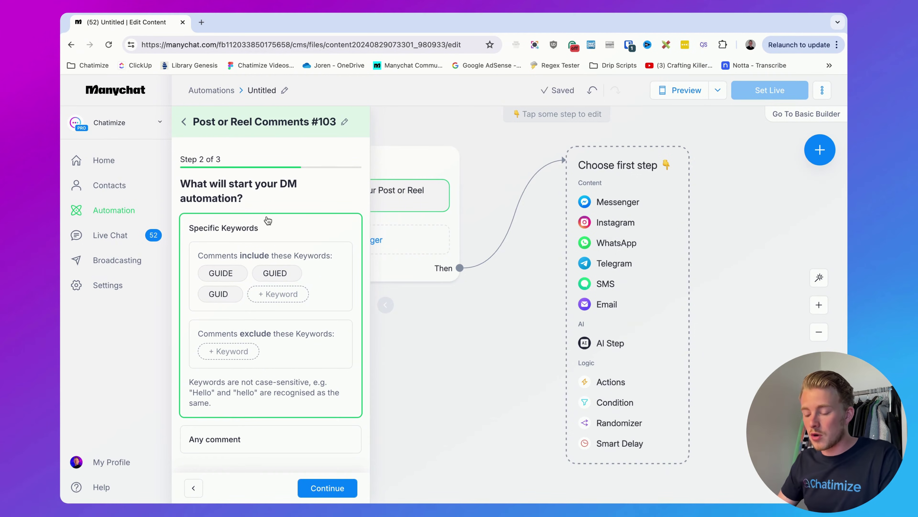
pyautogui.click(314, 486)
# Enter "Can’t wait for you to start a business, please check your DMs!" as the first random public reply.
pyautogui.moveTo(310, 202); pyautogui.dragTo(177, 180)
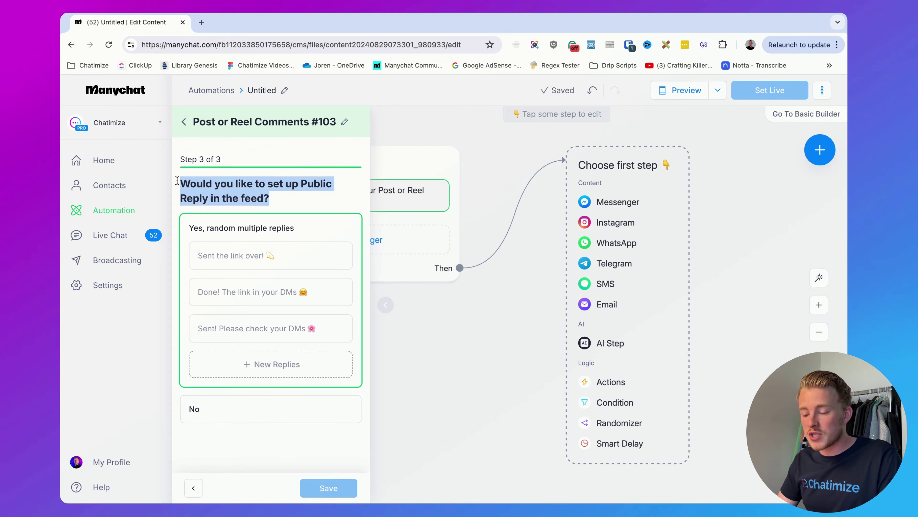
pyautogui.click(212, 184)
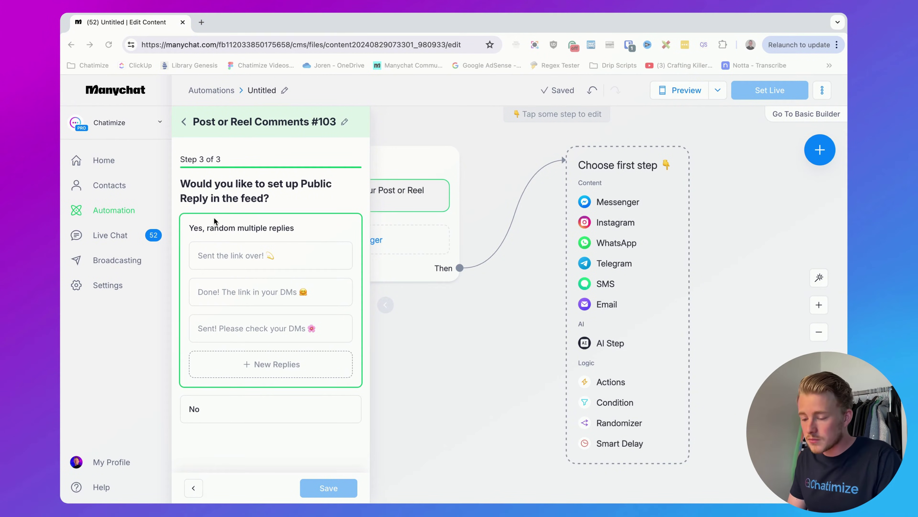
pyautogui.click(230, 254)
pyautogui.write('Can’t wait for you to start a business, please check your DMs!  Let’s start that first business 💪, just sent you a DM!')
pyautogui.press('super+BackSpace')
pyautogui.press('super+BackSpace')
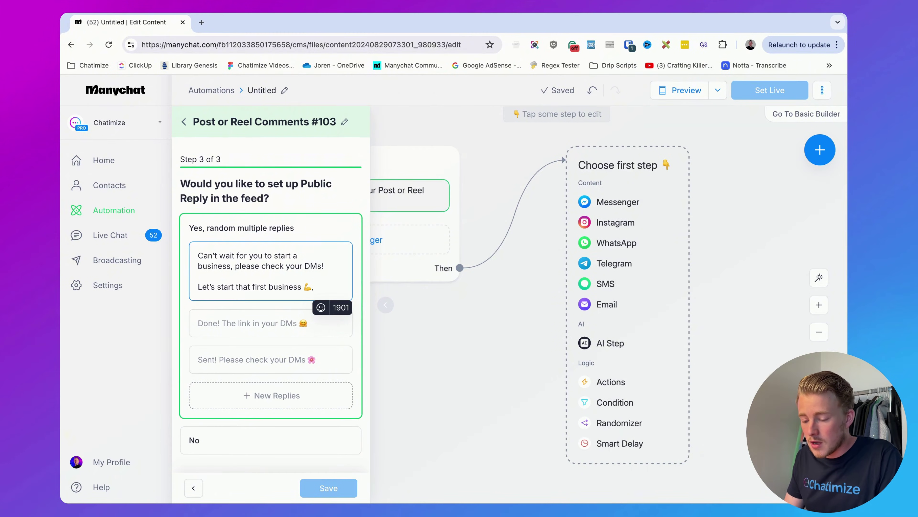
pyautogui.press('BackSpace')
pyautogui.press('BackSpace')
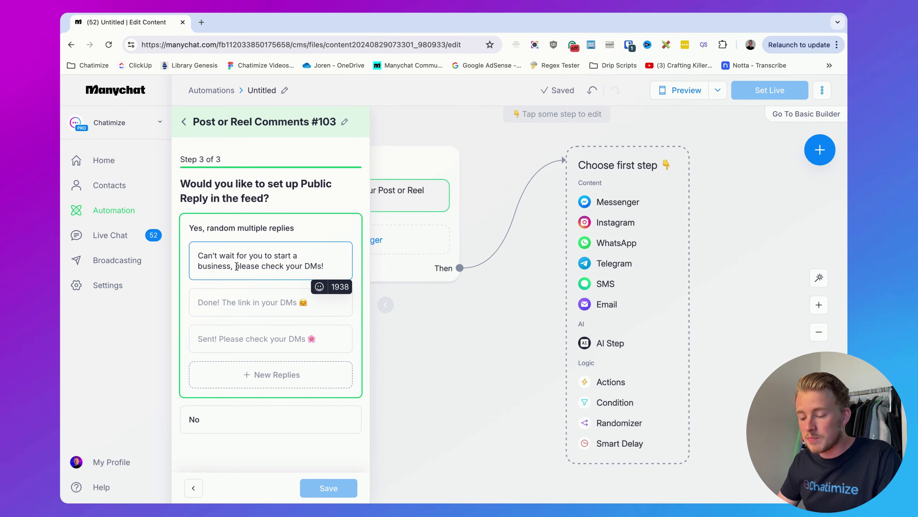
pyautogui.moveTo(306, 266); pyautogui.dragTo(331, 267)
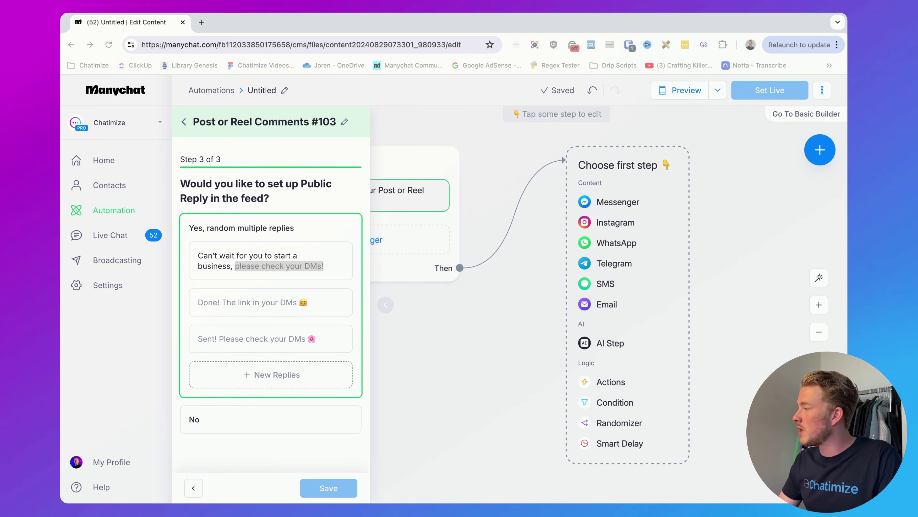
# Add public replies "Let’s start that first business 💪, just sent you a DM!" and "That’s the first step to your business. Check your DMs!" and save.
pyautogui.click(240, 312)
pyautogui.write('Let’s start that first business 💪, just sent you a DM!')
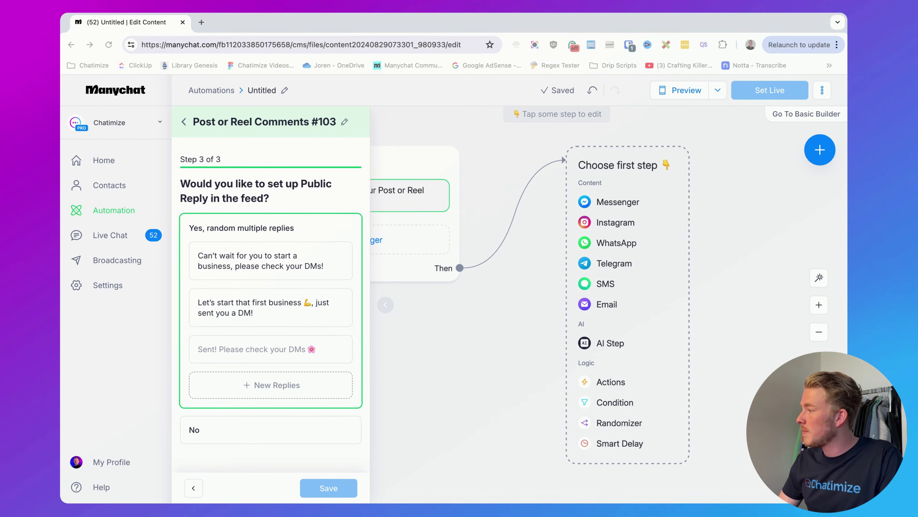
pyautogui.click(268, 362)
pyautogui.write('That’s the first step to your business. Check your DMs!')
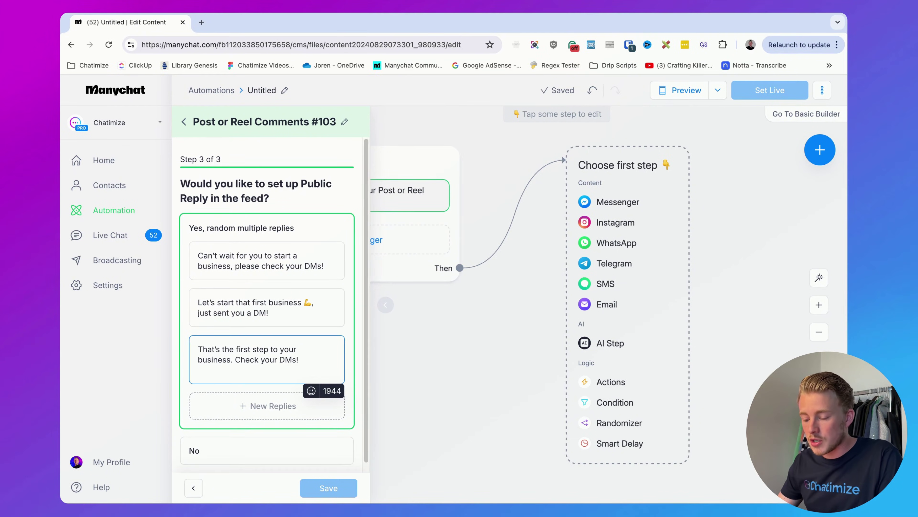
pyautogui.press('BackSpace')
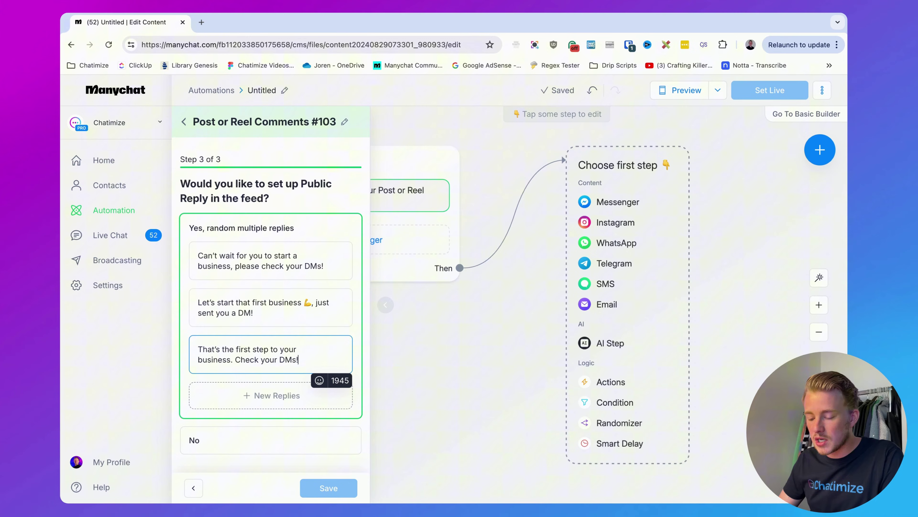
pyautogui.click(232, 395)
pyautogui.click(332, 401)
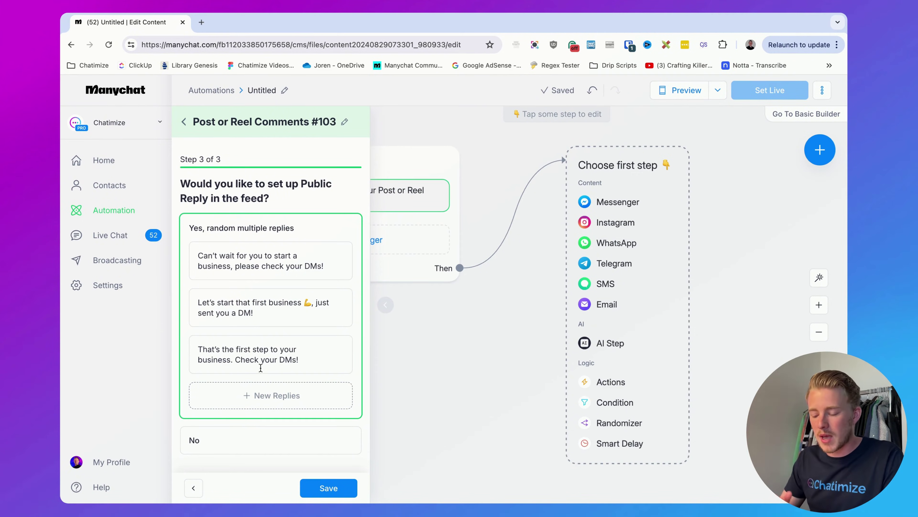
pyautogui.click(320, 490)
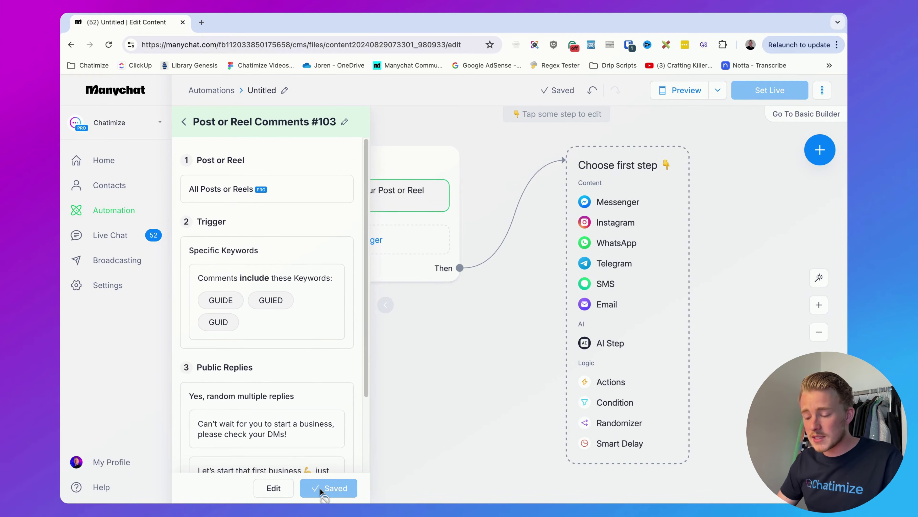
pyautogui.click(448, 345)
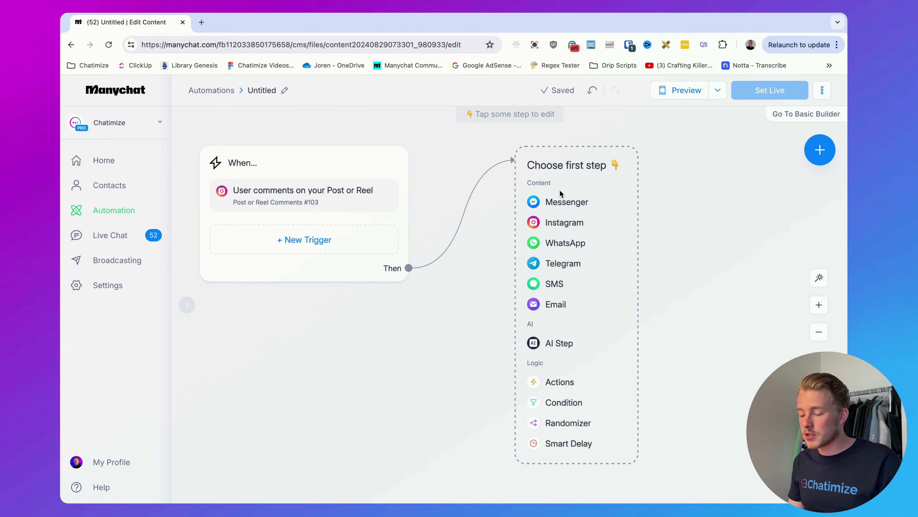
# Add an Instagram message asking if the contact is ready to start their business and offering the free guide "5 Steps to Create Your First Business".
pyautogui.click(561, 222)
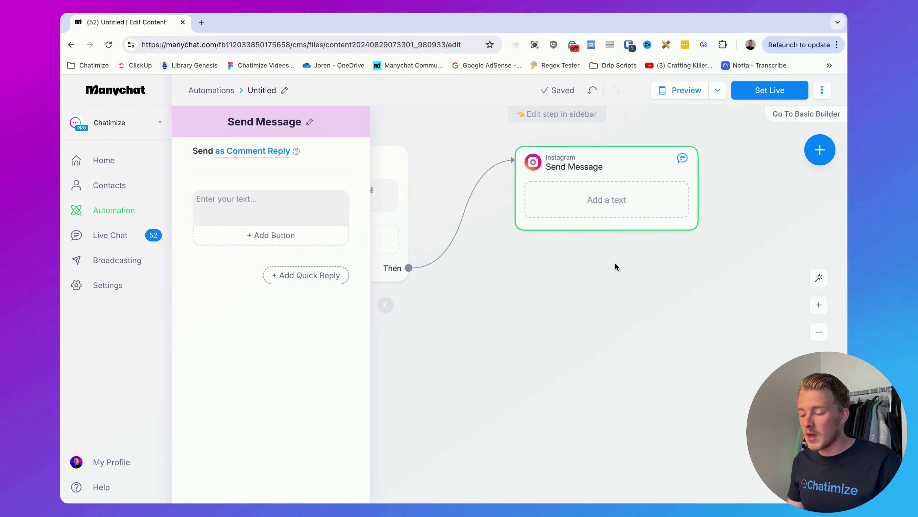
pyautogui.click(211, 214)
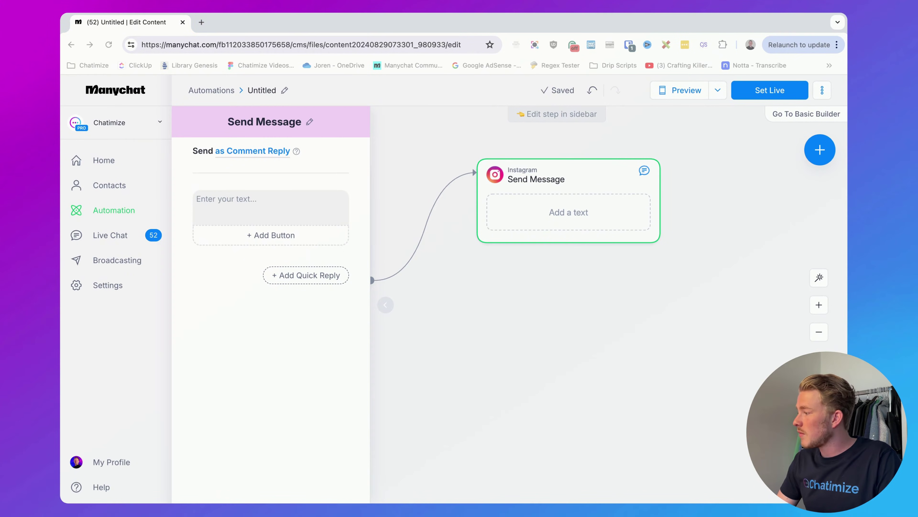
pyautogui.click(327, 204)
pyautogui.write('Are you ready to start your business and turn your idea into a money-making machine?  Just click the button below and I\'ll send over my free guide "5 Steps to Create Your First Business" 🏦')
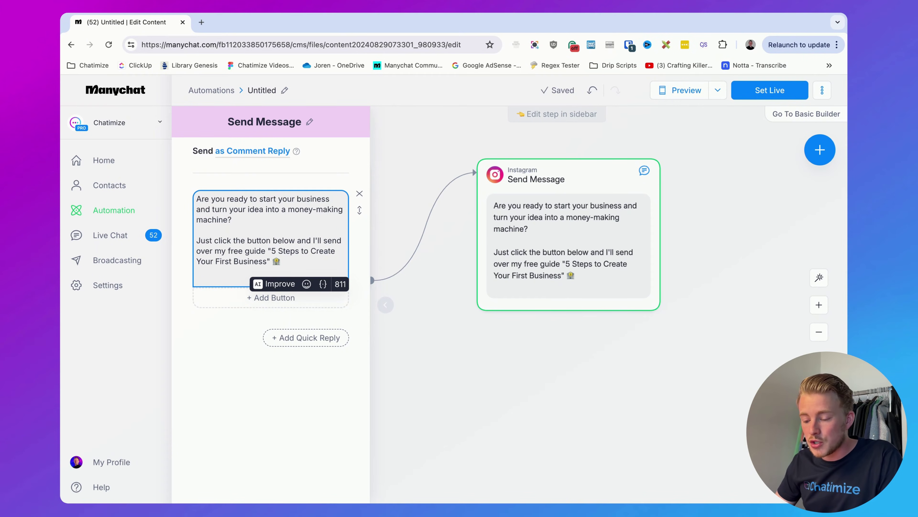
pyautogui.press('BackSpace')
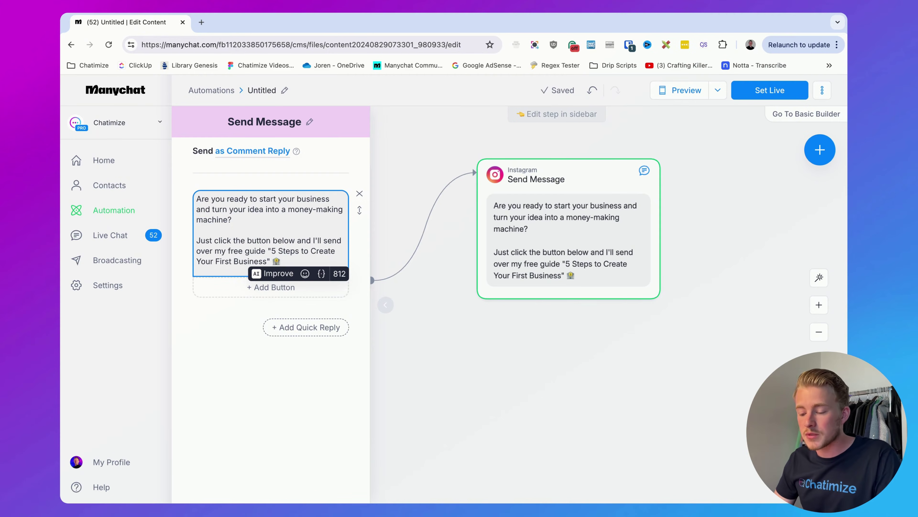
pyautogui.click(247, 336)
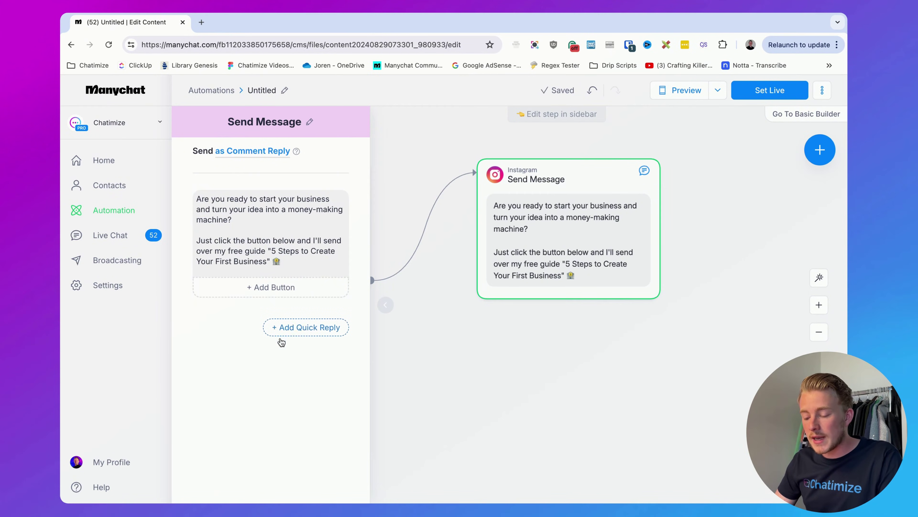
# Add the quick reply "✅ YES, send it over!" to the Instagram message.
pyautogui.click(291, 329)
pyautogui.click(300, 343)
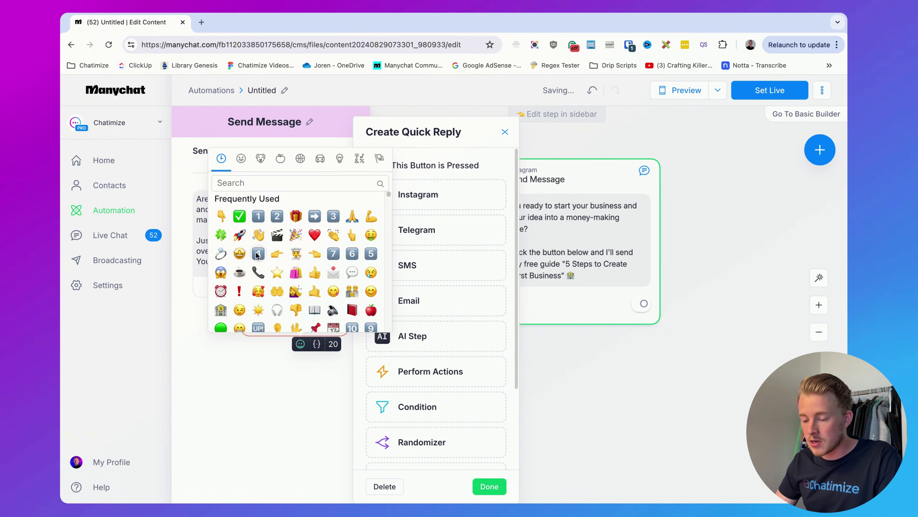
pyautogui.click(239, 216)
pyautogui.write('YES')
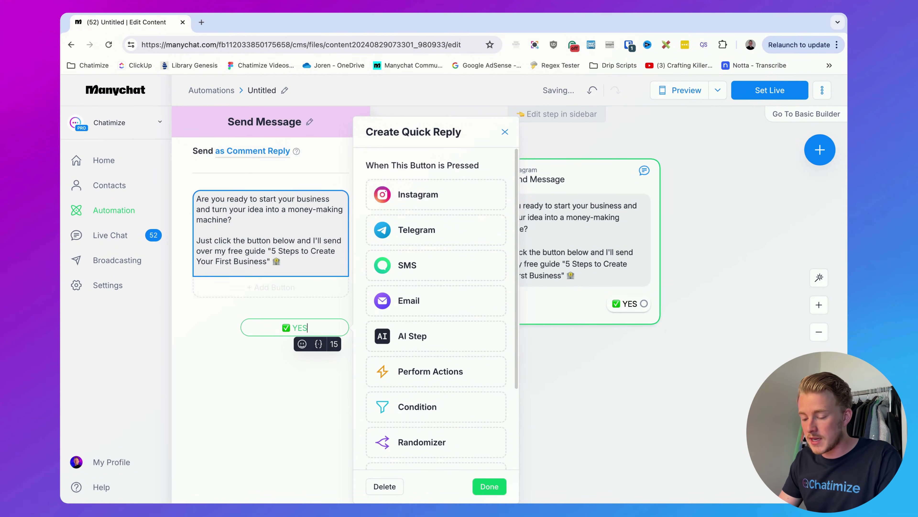
pyautogui.write(', send it over!')
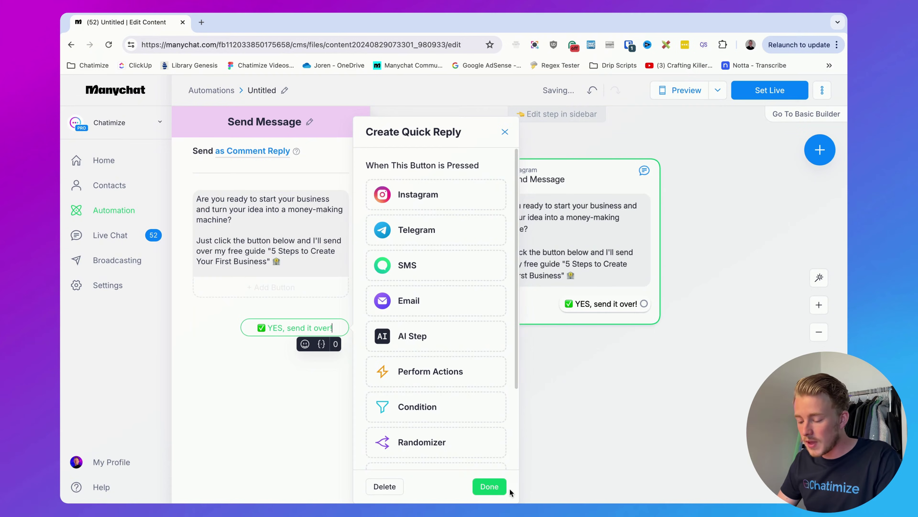
pyautogui.click(504, 487)
pyautogui.click(552, 396)
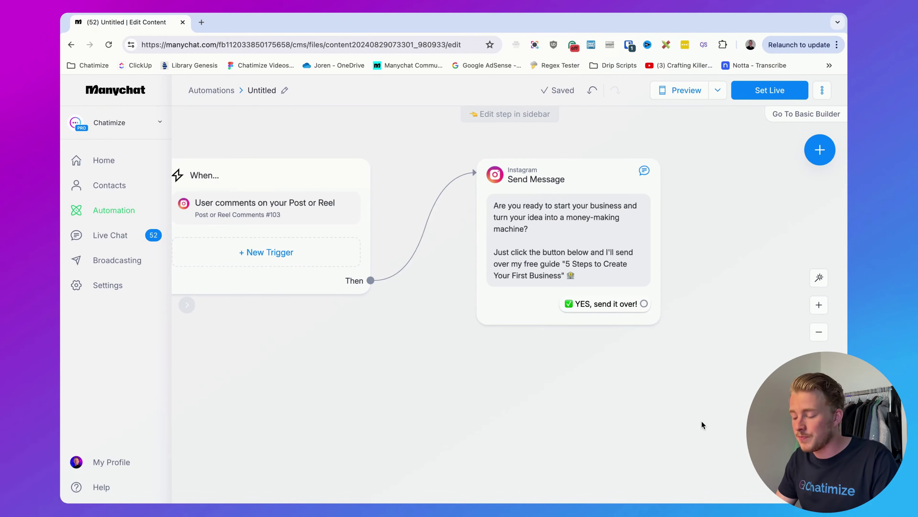
# Connect the "YES, send it over!" quick reply to a new Instagram message.
pyautogui.moveTo(701, 421); pyautogui.dragTo(512, 425)
pyautogui.hscroll(2, 511, 429)
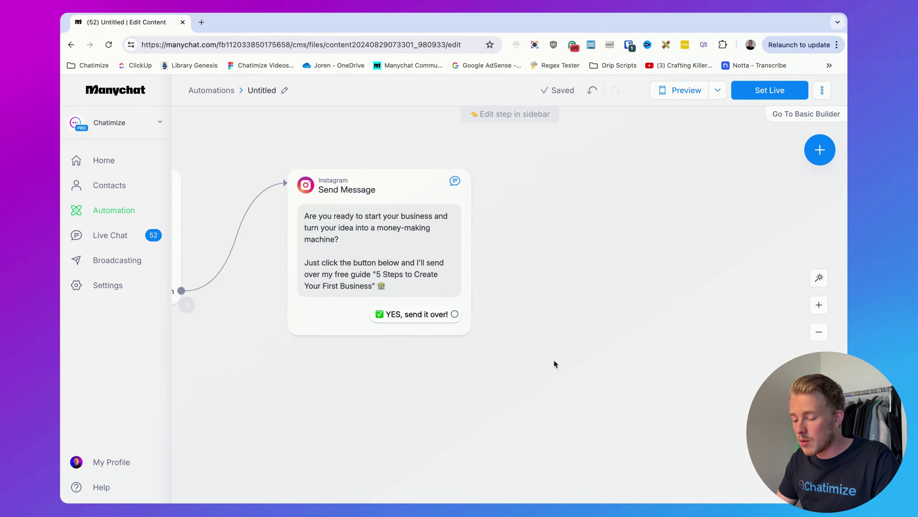
pyautogui.hscroll(5, 470, 343)
pyautogui.moveTo(351, 313); pyautogui.dragTo(444, 187)
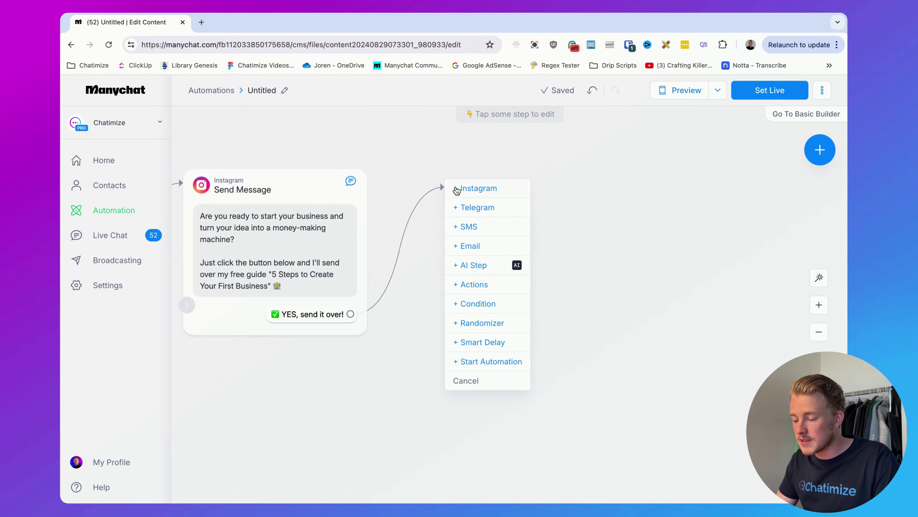
pyautogui.click(466, 187)
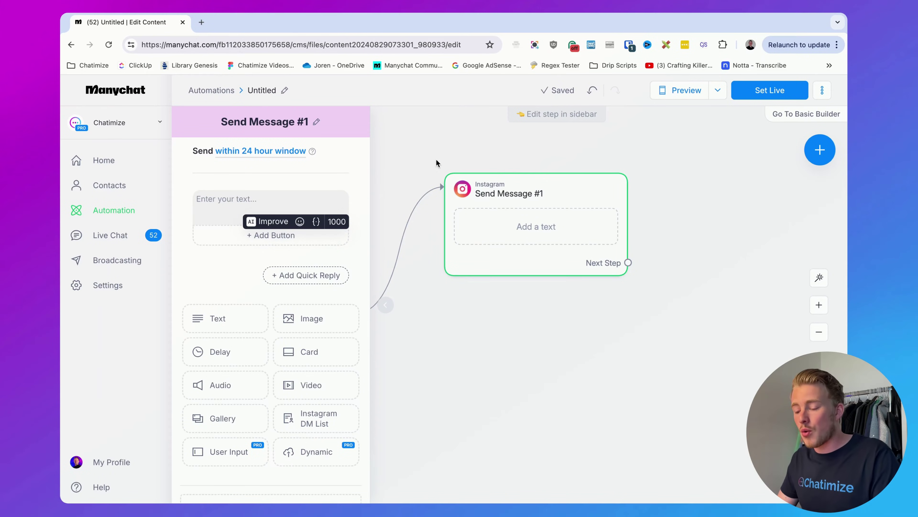
# Replace the new message's empty text block with a user input asking "Awesome, just a few quick steps to get you access! What is your first name?".
pyautogui.click(308, 198)
pyautogui.click(359, 193)
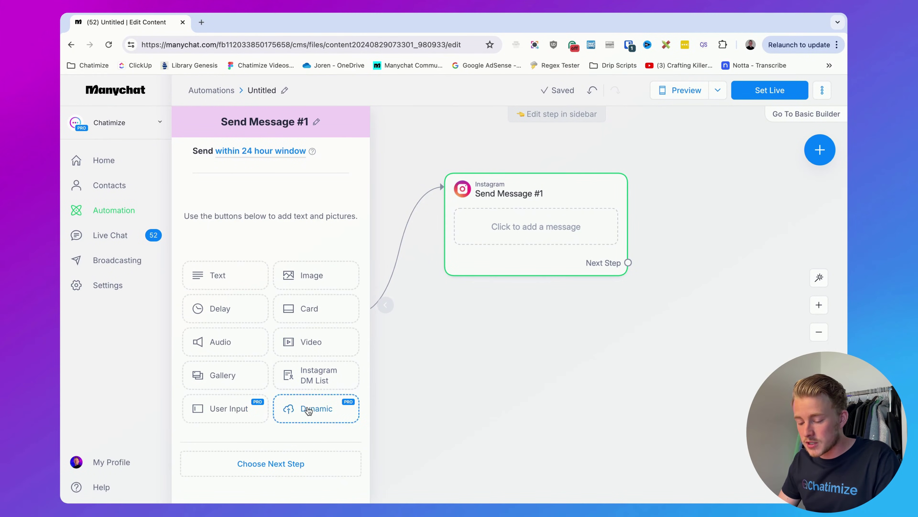
pyautogui.click(223, 409)
pyautogui.click(232, 217)
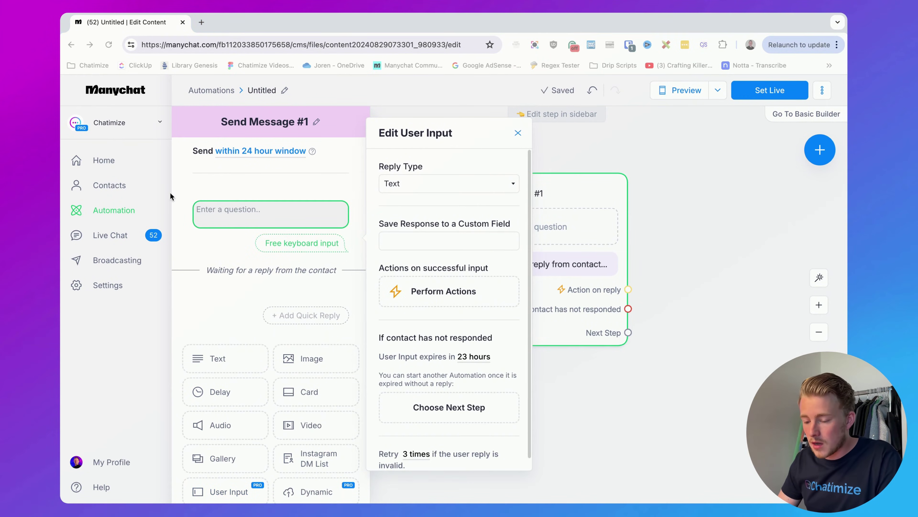
pyautogui.click(231, 201)
pyautogui.write('Awesome, just a few quick steps to get you access!  What is your first name?')
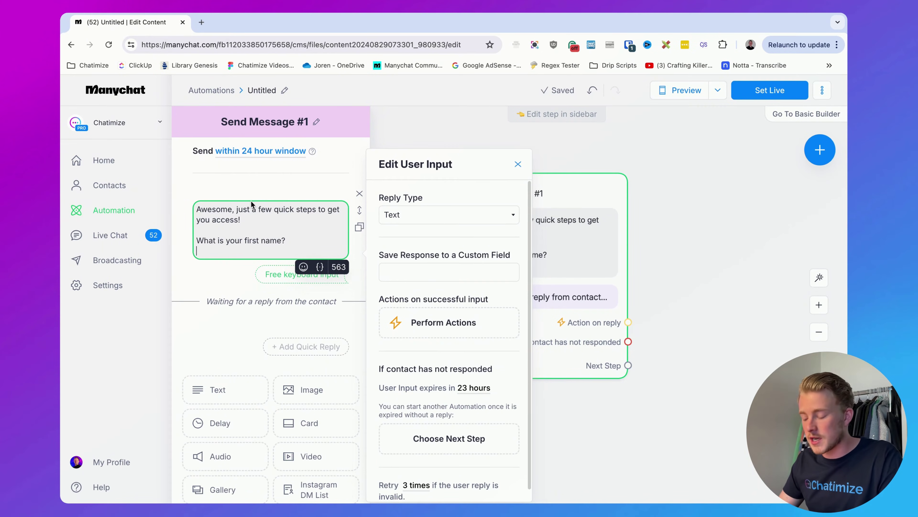
pyautogui.press('BackSpace')
# Set the first-name question's reply type to First name and clear its "Skip" button text.
pyautogui.click(411, 206)
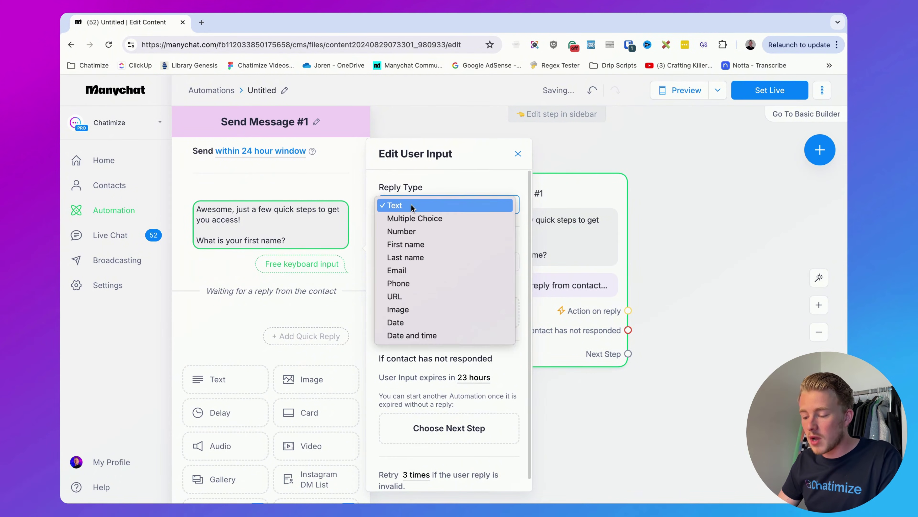
pyautogui.click(419, 245)
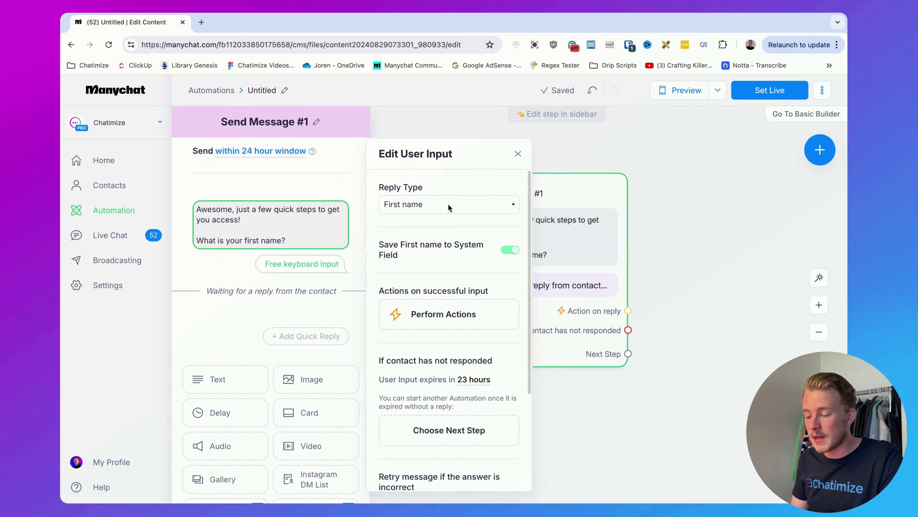
pyautogui.scroll(-4, 412, 450)
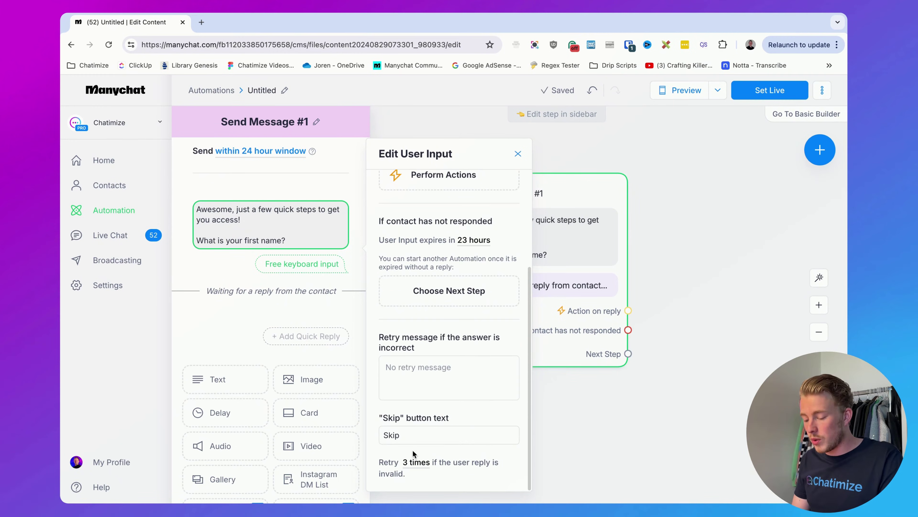
pyautogui.click(417, 438)
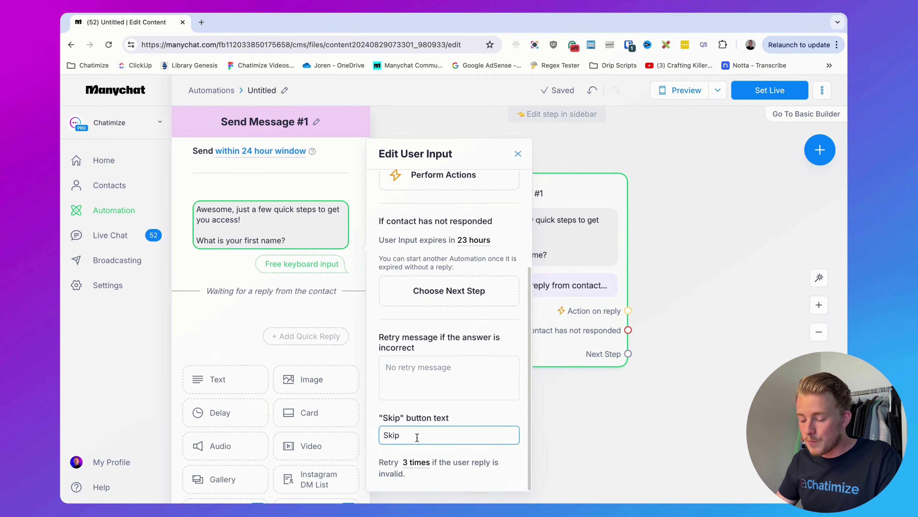
pyautogui.moveTo(376, 417); pyautogui.dragTo(457, 418)
pyautogui.click(457, 419)
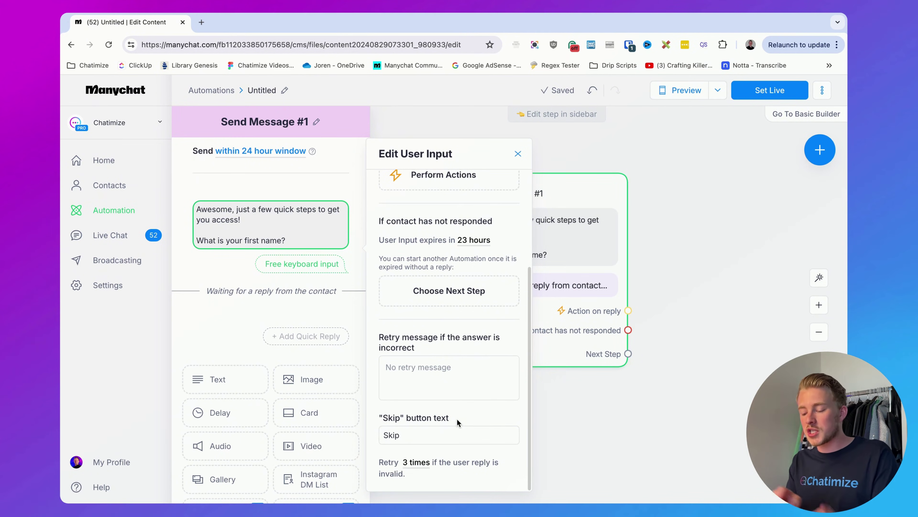
pyautogui.click(433, 436)
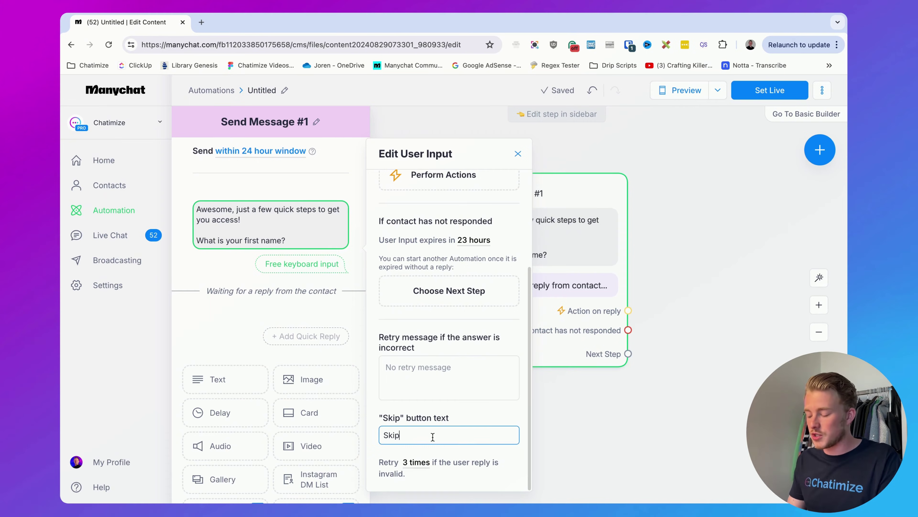
pyautogui.press('super+a')
pyautogui.press('BackSpace')
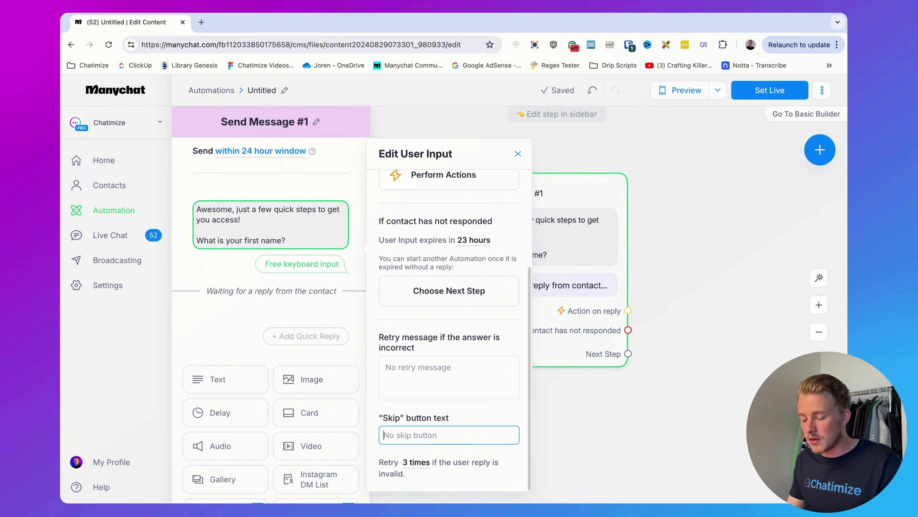
pyautogui.click(597, 411)
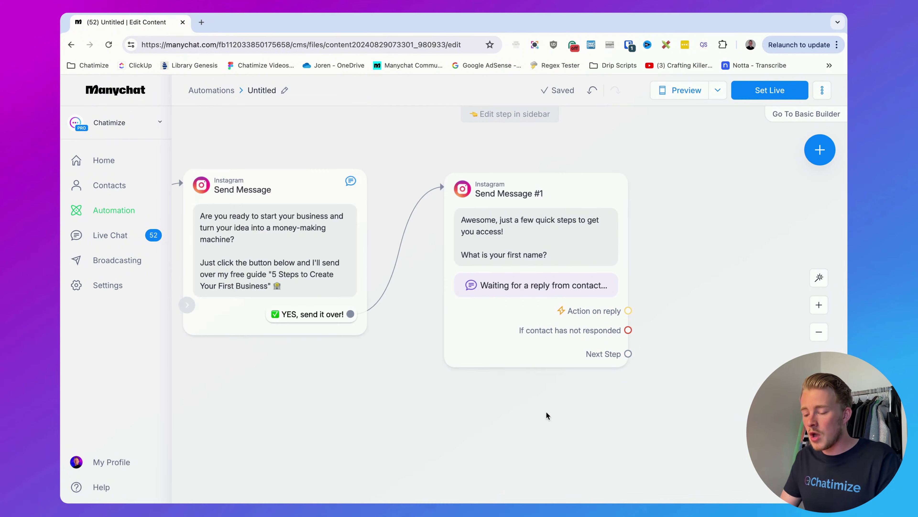
# Connect the next step of the first-name question message to a new Instagram message.
pyautogui.moveTo(546, 412); pyautogui.dragTo(665, 411)
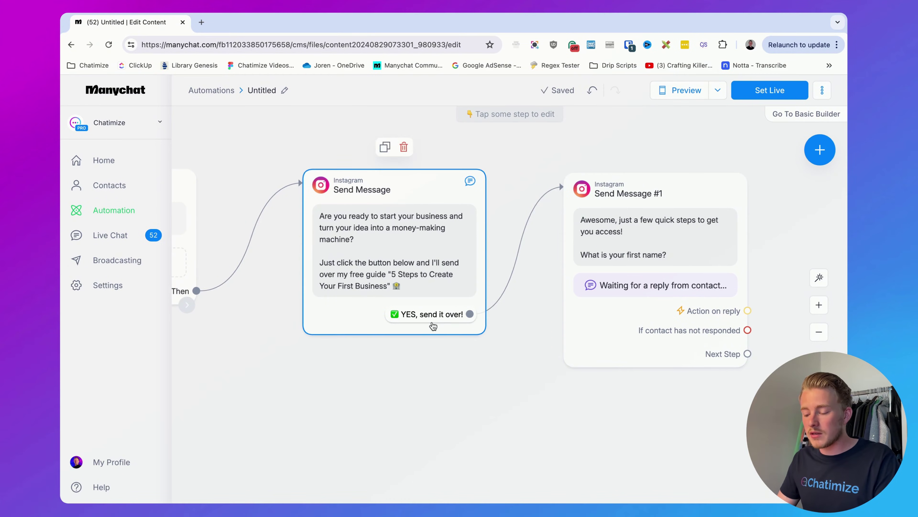
pyautogui.hscroll(5, 506, 344)
pyautogui.moveTo(484, 239)
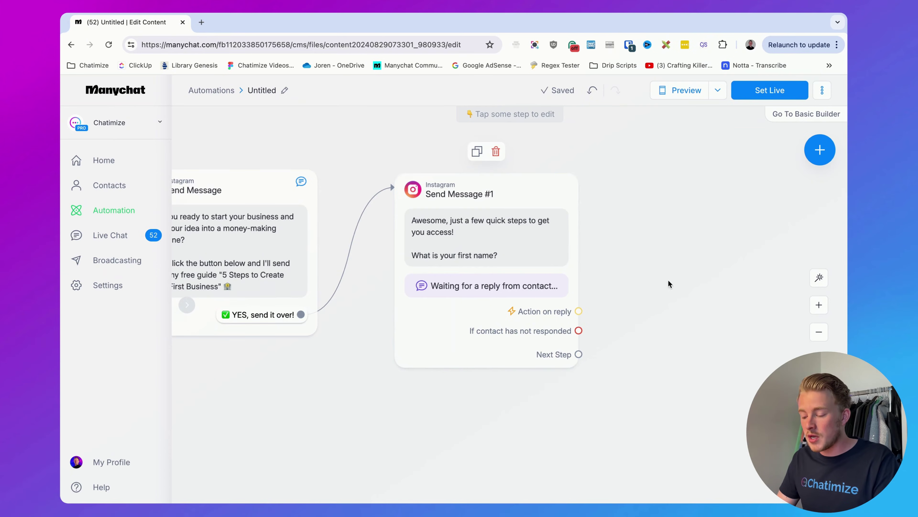
pyautogui.hscroll(5, 543, 314)
pyautogui.moveTo(384, 355); pyautogui.dragTo(475, 186)
pyautogui.click(498, 188)
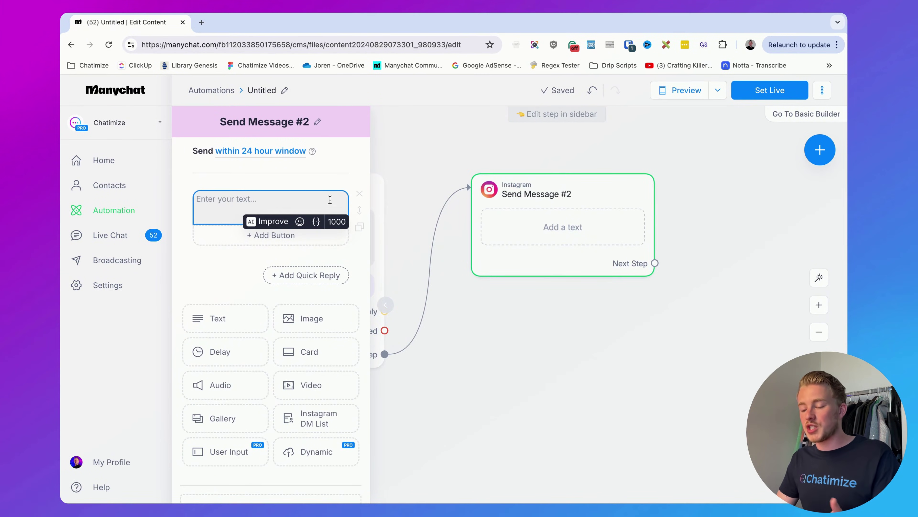
pyautogui.click(426, 156)
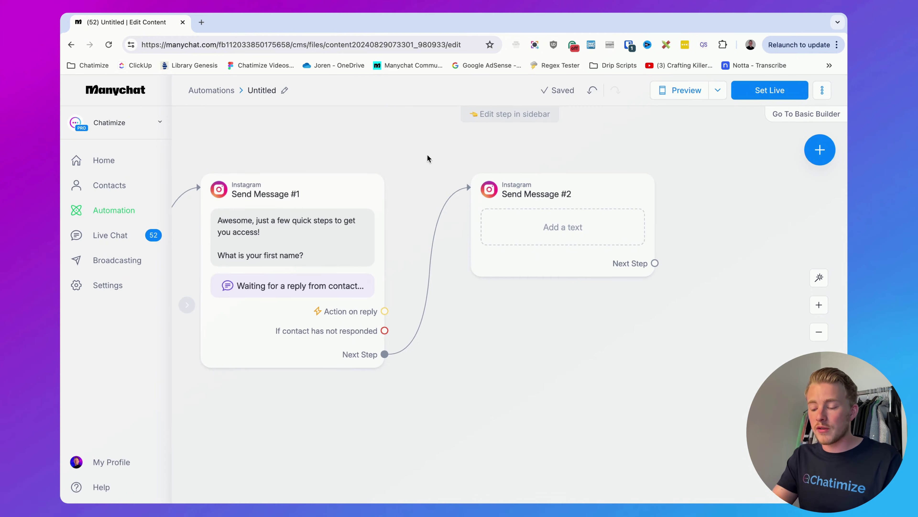
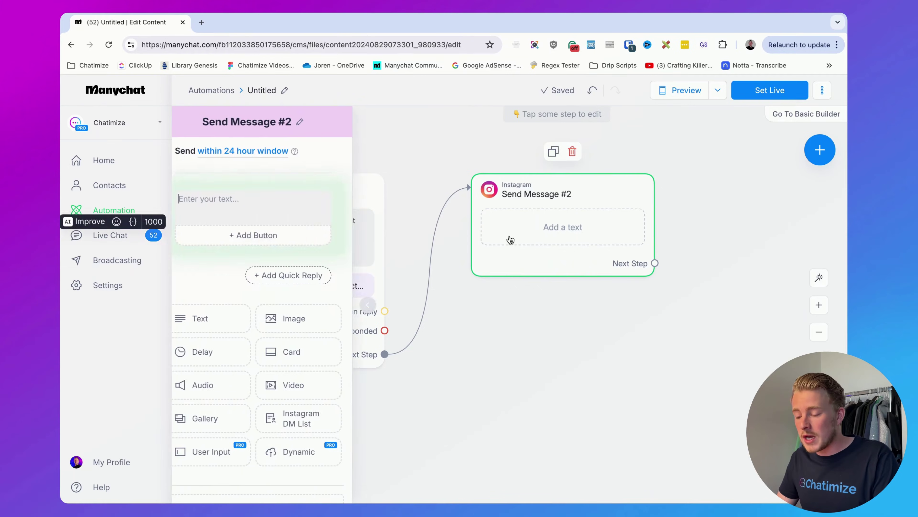
# Write "Nice to meet you, {First Name}!" in Send Message #2, using the First Name system field.
pyautogui.write('Nice to meet you,')
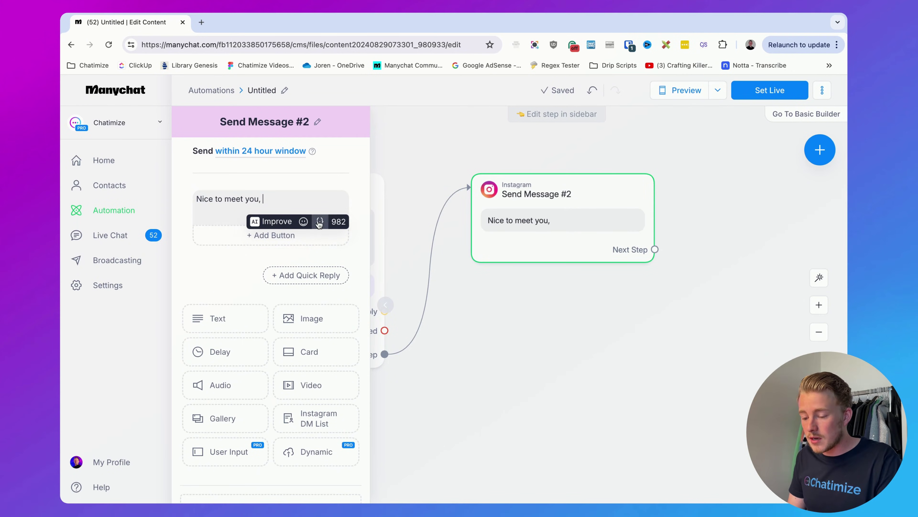
pyautogui.click(299, 201)
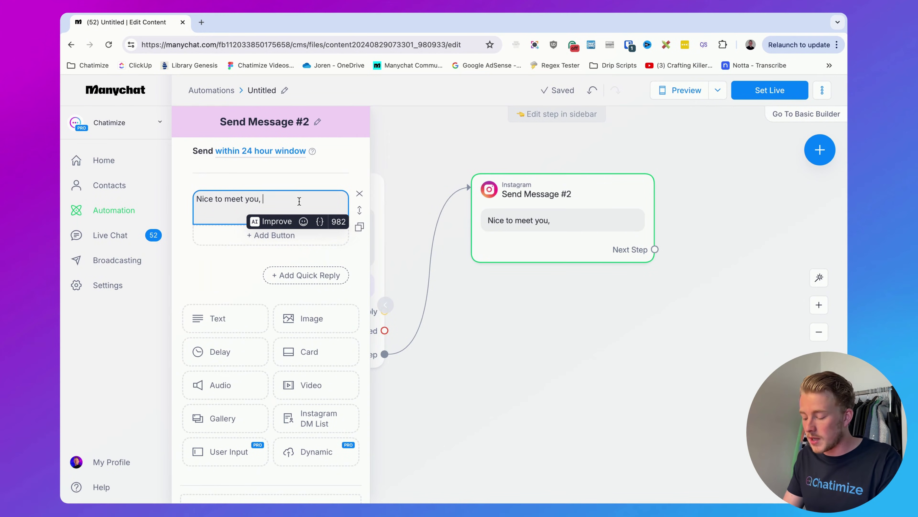
pyautogui.write('{')
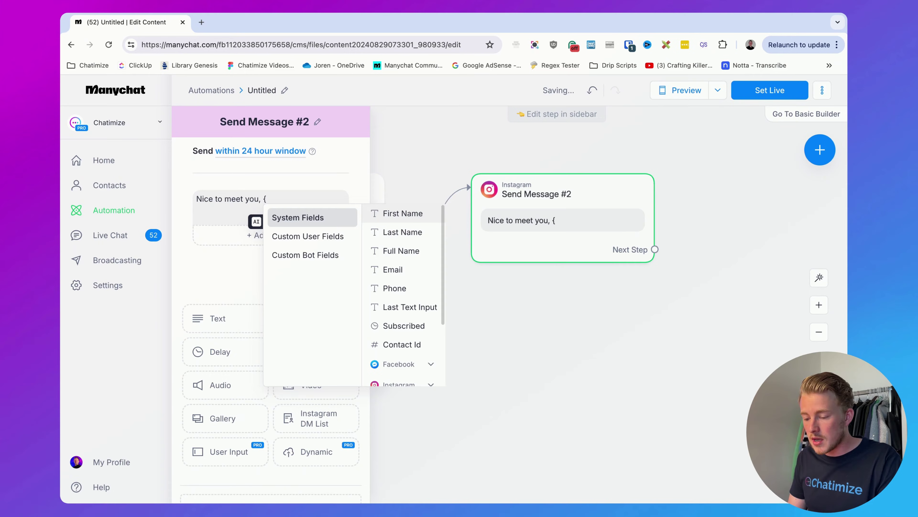
pyautogui.click(398, 214)
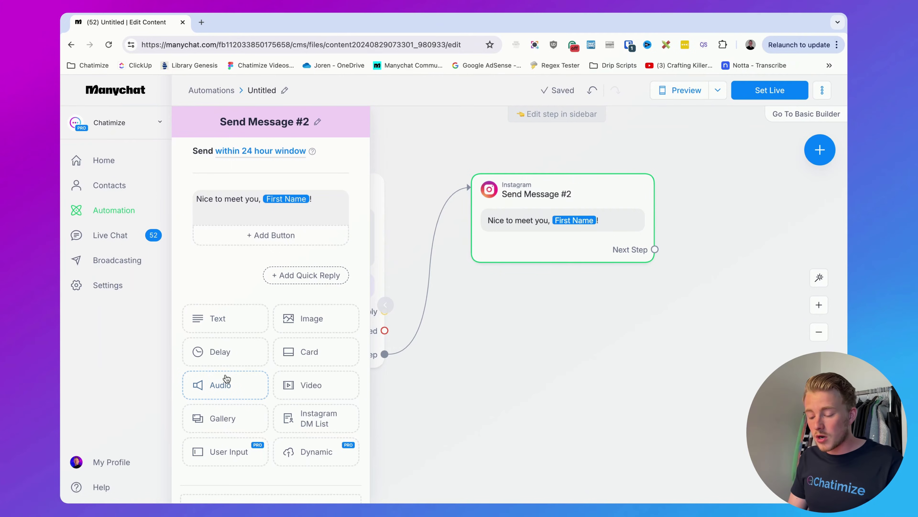
# Add a user input asking "To what email can we send the guide?" below the greeting and set its reply type to Email.
pyautogui.click(221, 460)
pyautogui.click(245, 292)
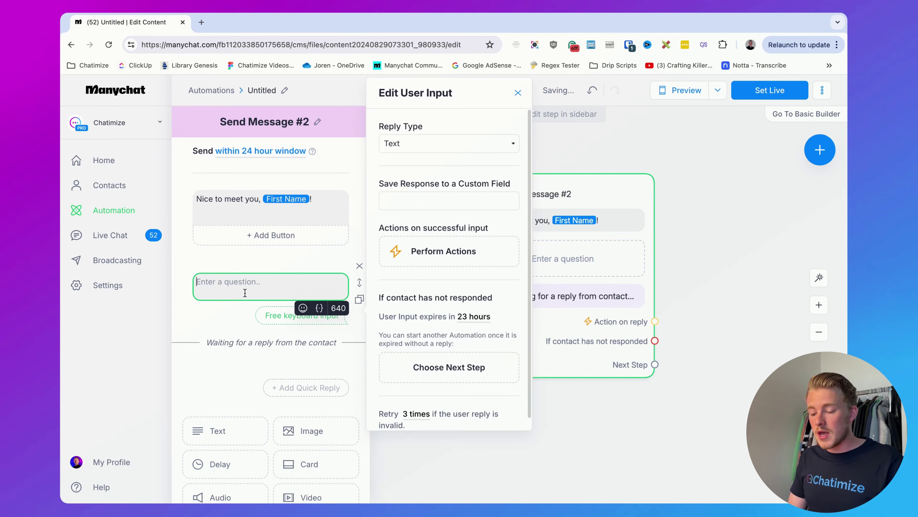
pyautogui.write('To what')
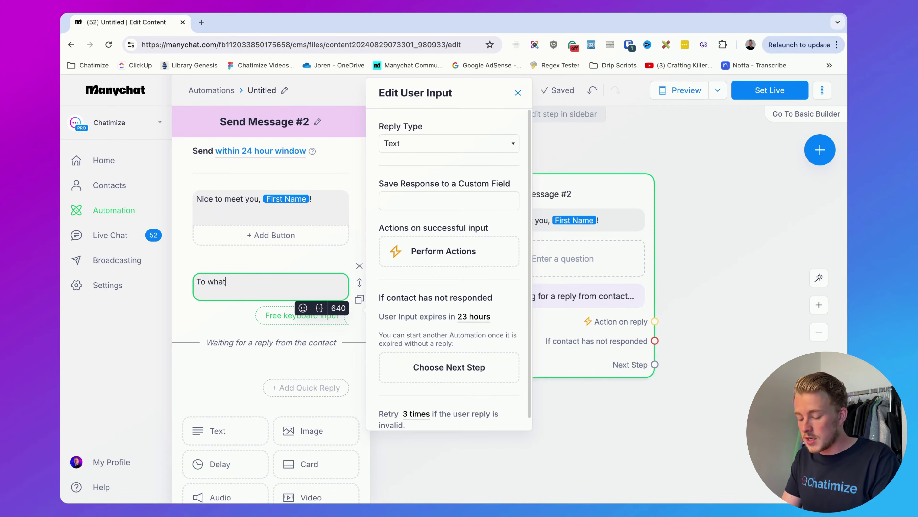
pyautogui.write(' email can we send the guide?')
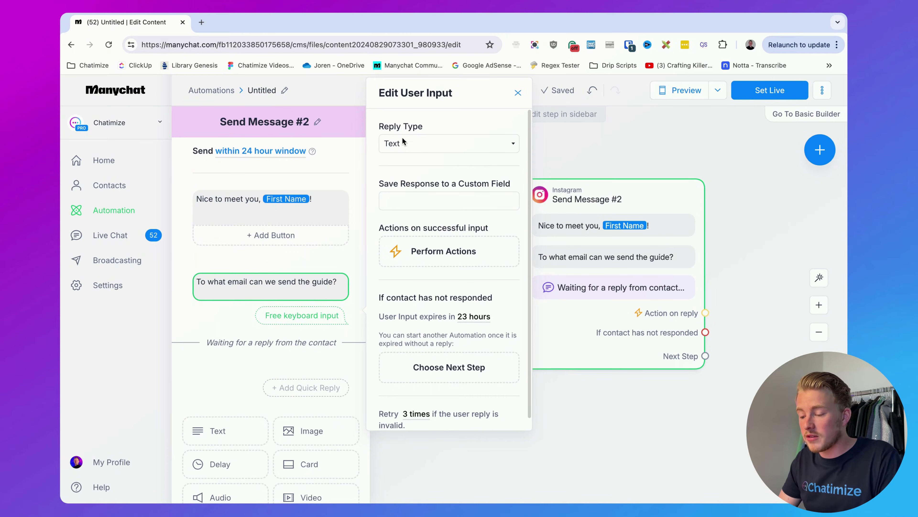
pyautogui.click(413, 145)
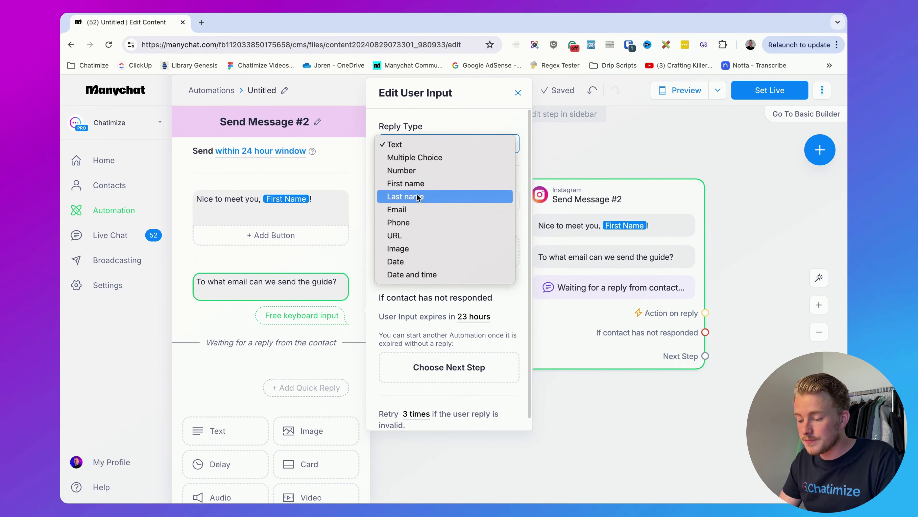
pyautogui.click(418, 210)
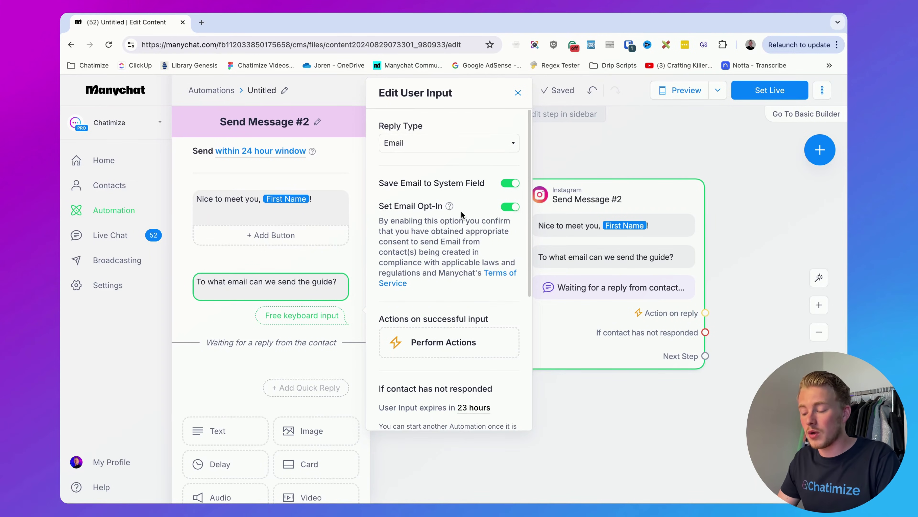
# Set the email question's retry message to "It looks like this isn't a correct email address. Could you fill in a correct one? 👇".
pyautogui.scroll(-6, 461, 211)
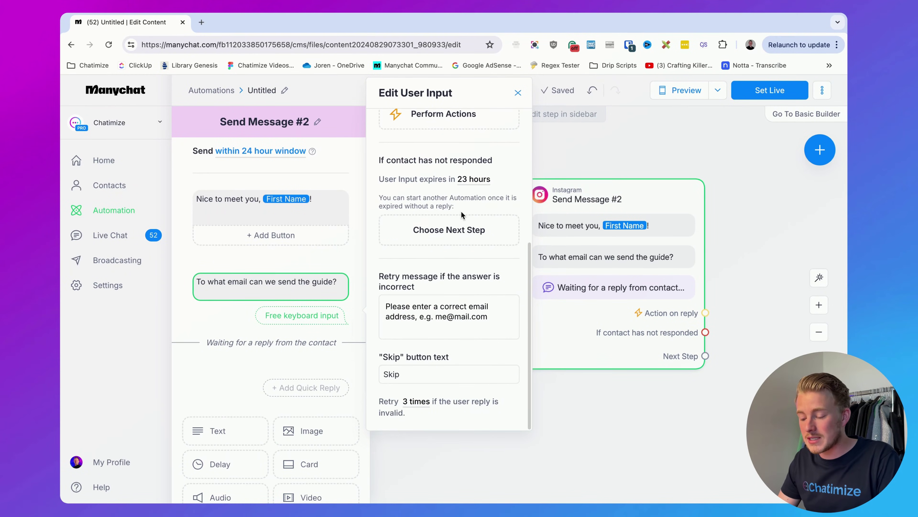
pyautogui.click(460, 318)
pyautogui.press('super+a')
pyautogui.press('BackSpace')
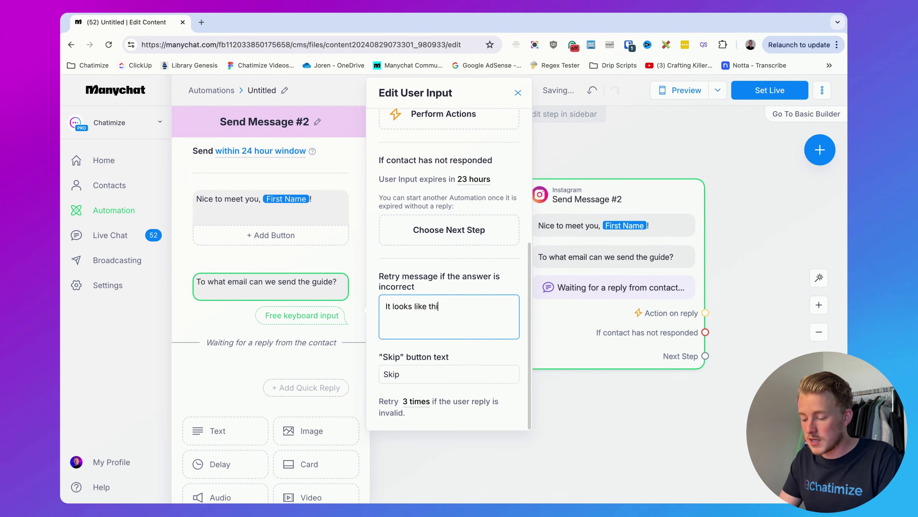
pyautogui.write("It looks like this isn't a correct email address. Coul")
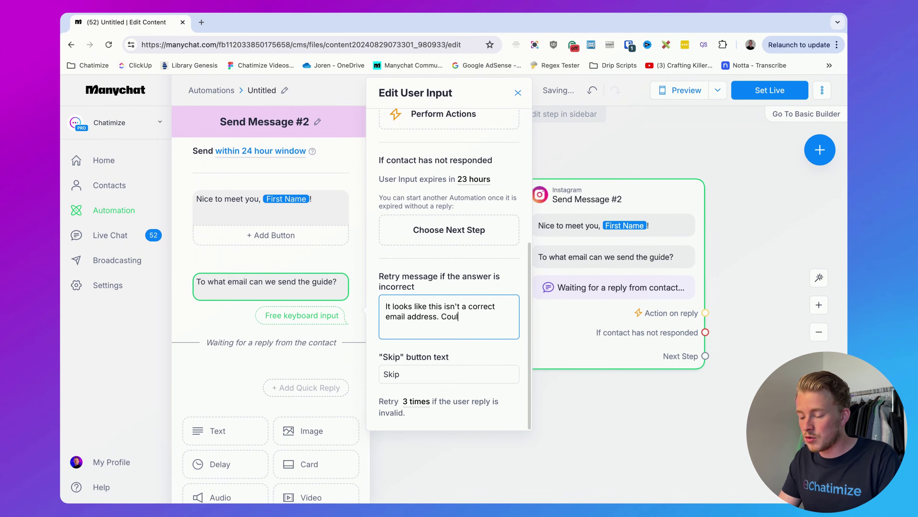
pyautogui.write('d you fill in a correct one?')
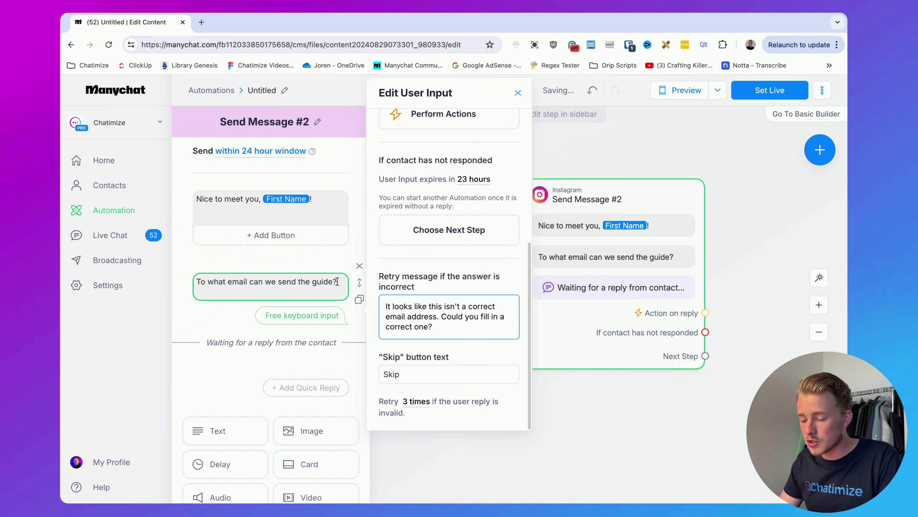
pyautogui.click(303, 307)
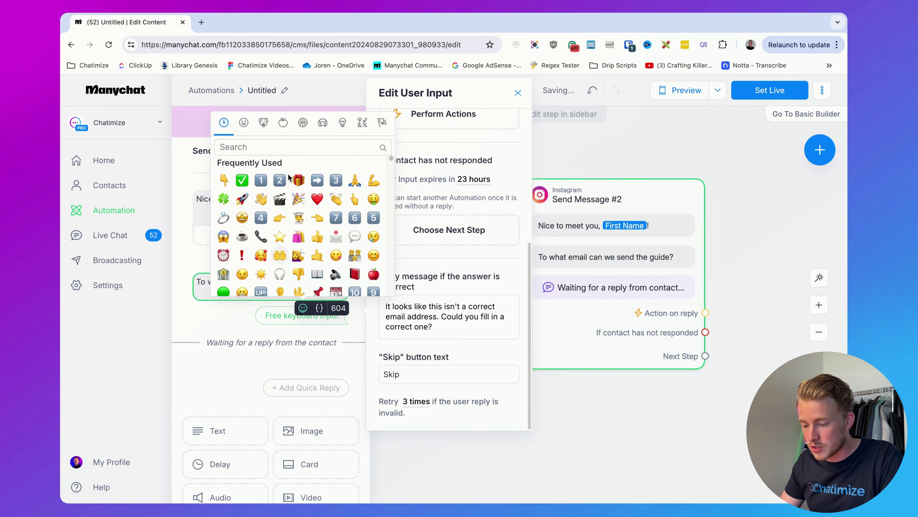
pyautogui.click(223, 179)
pyautogui.press('BackSpace')
pyautogui.click(459, 325)
pyautogui.click(474, 353)
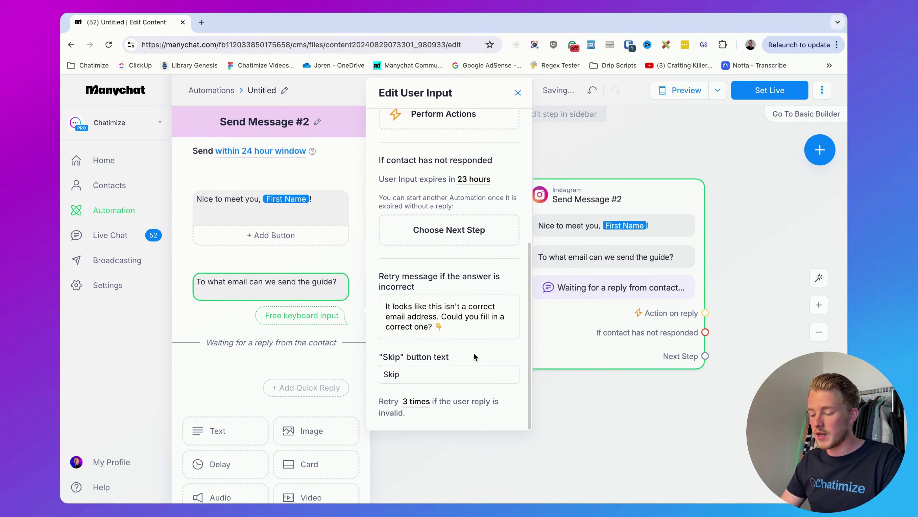
# Clear the "Skip" button text of the email question and close its settings.
pyautogui.click(411, 374)
pyautogui.press('BackSpace')
pyautogui.press('BackSpace')
pyautogui.press('BackSpace')
pyautogui.press('BackSpace')
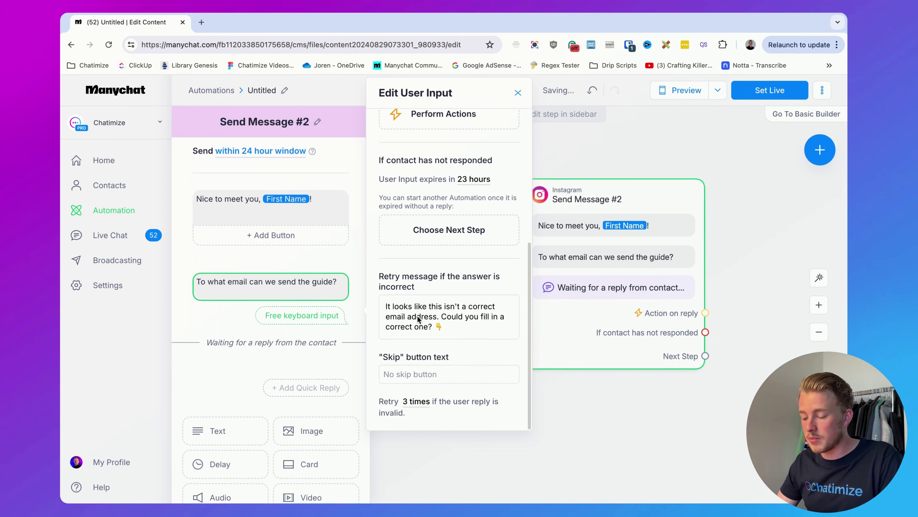
pyautogui.scroll(6, 419, 328)
pyautogui.click(715, 246)
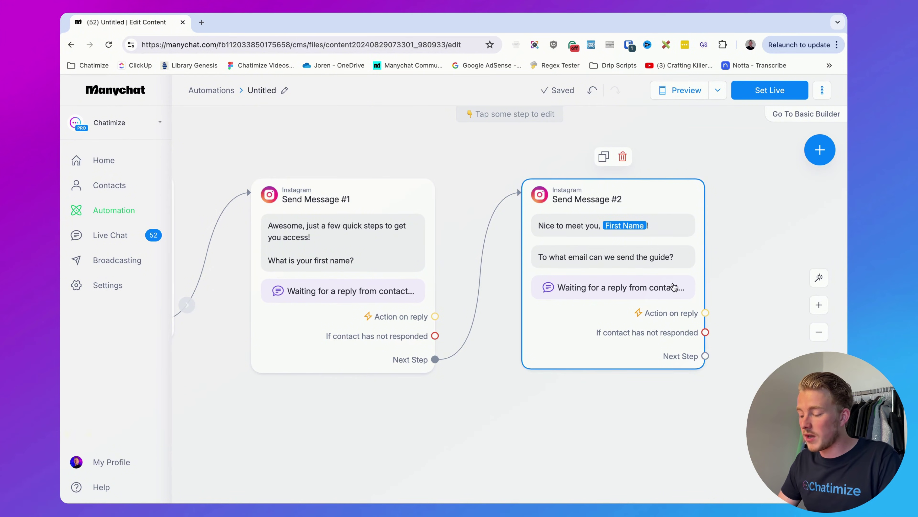
# Connect the email question's next step to a new Instagram message saying "You're all set, {First Name}!" and pointing to the button below for instant access.
pyautogui.hscroll(7, 616, 277)
pyautogui.moveTo(441, 358); pyautogui.dragTo(533, 196)
pyautogui.click(556, 199)
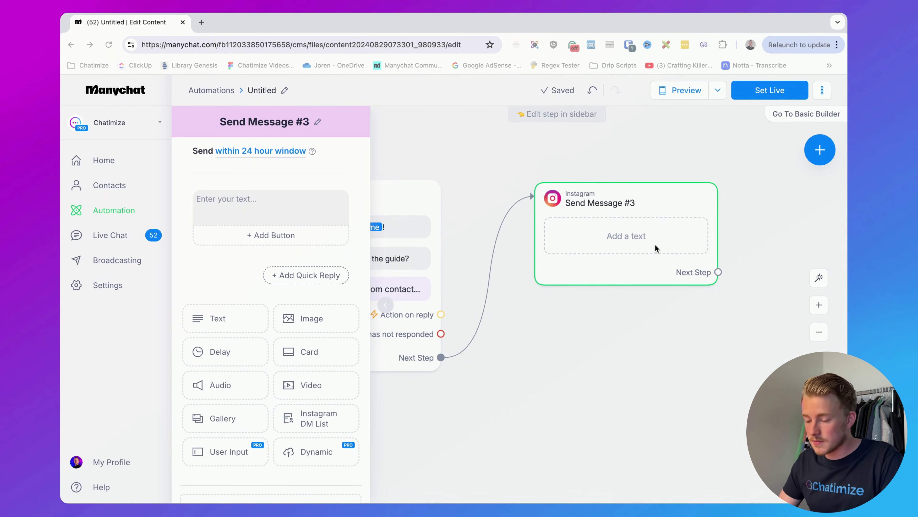
pyautogui.click(300, 204)
pyautogui.write("You're all set, First Name!  Can't wait for you to start your business using my guide 💪  Just click the button below to get instant access 👇")
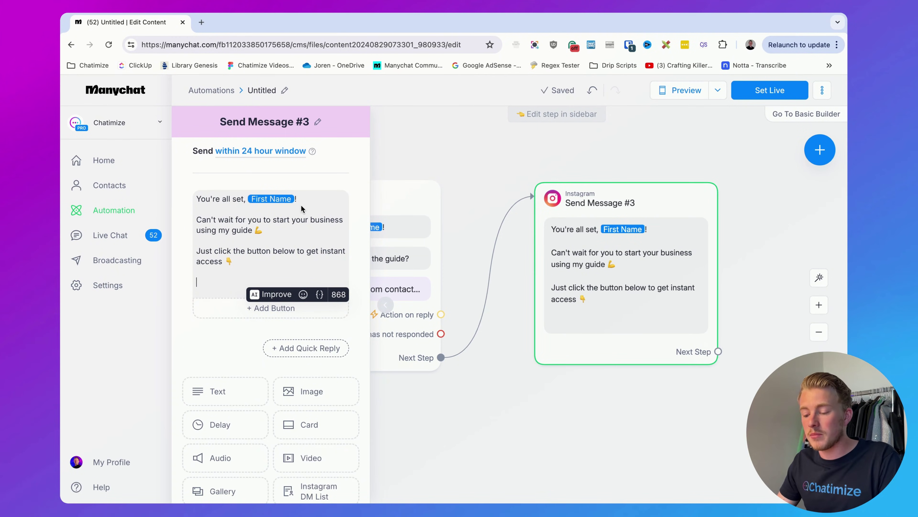
# Remove the trailing blank lines from the final message and add a button titled "✅ Access My Guide!".
pyautogui.press('BackSpace')
pyautogui.press('BackSpace')
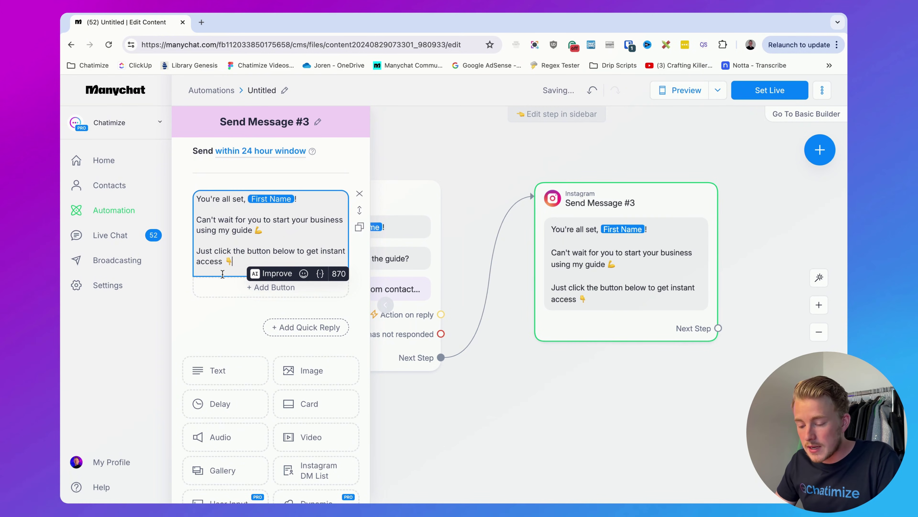
pyautogui.click(213, 290)
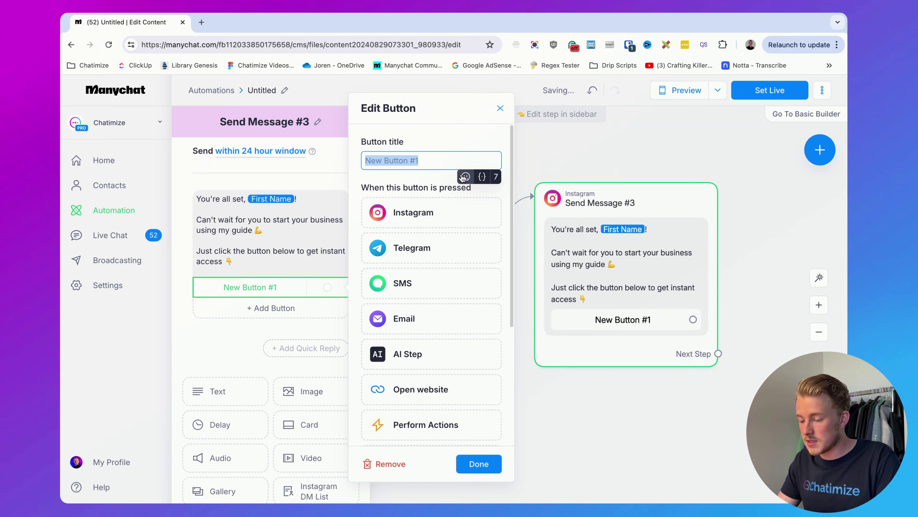
pyautogui.write('✅ Access My Guide!')
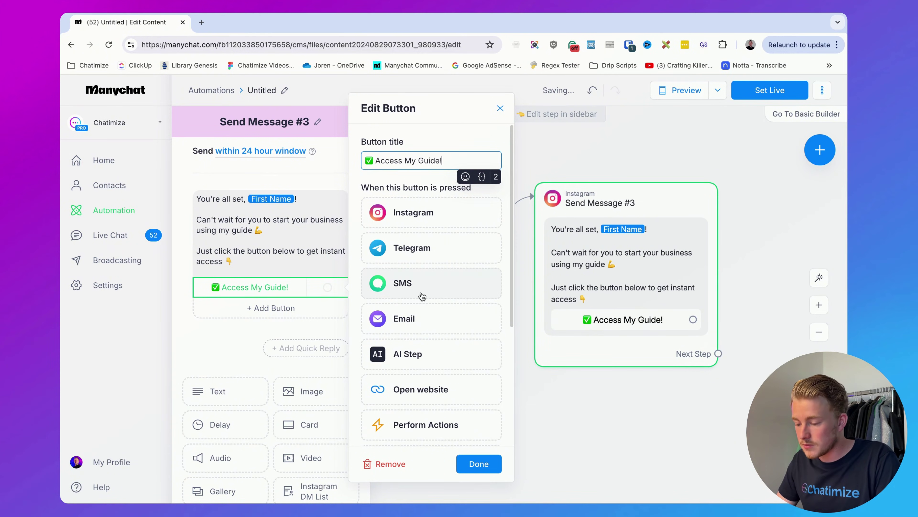
pyautogui.click(461, 396)
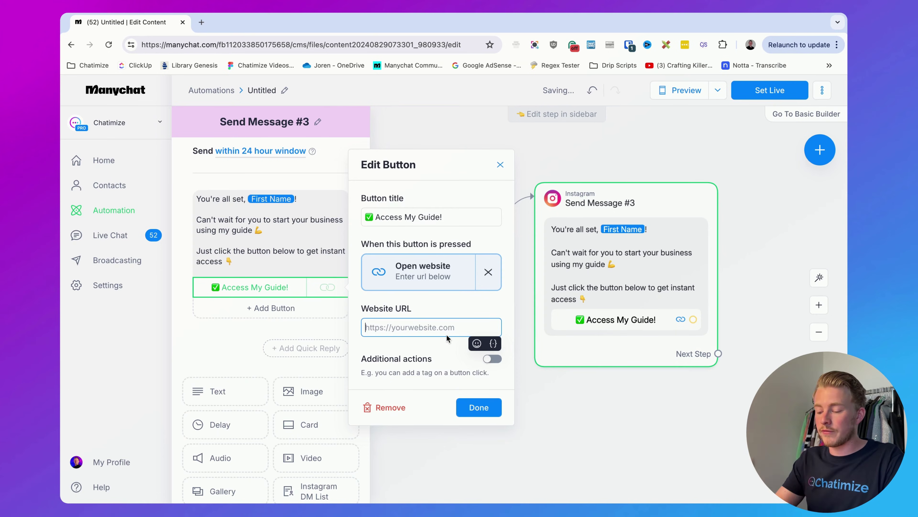
pyautogui.write('https://chatimize.com')
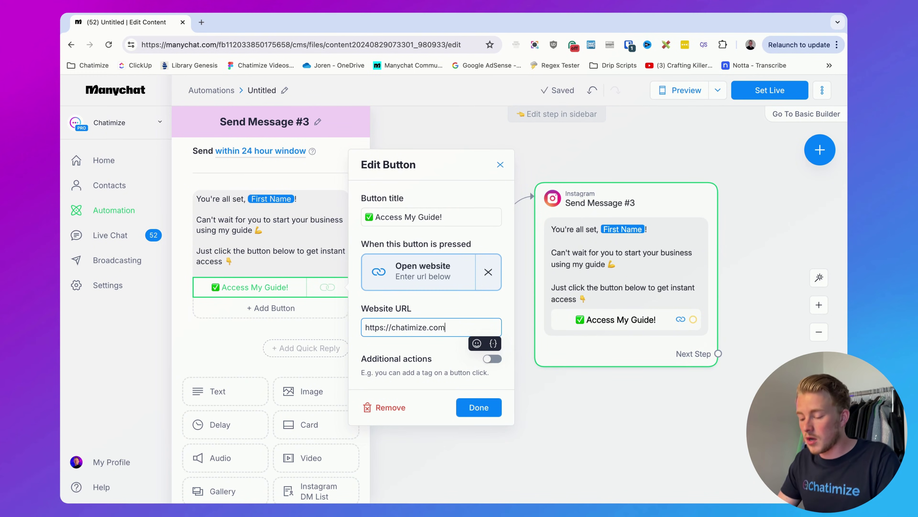
pyautogui.press('BackSpace')
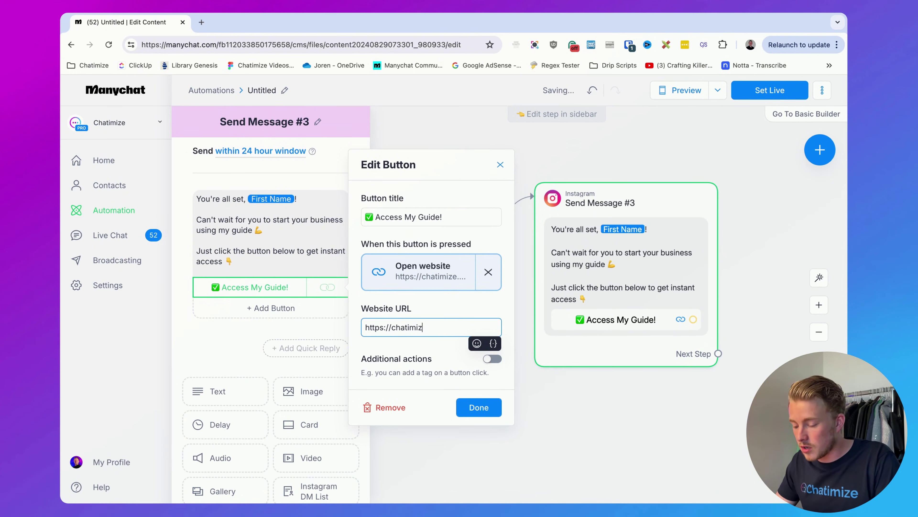
pyautogui.write('ze.com')
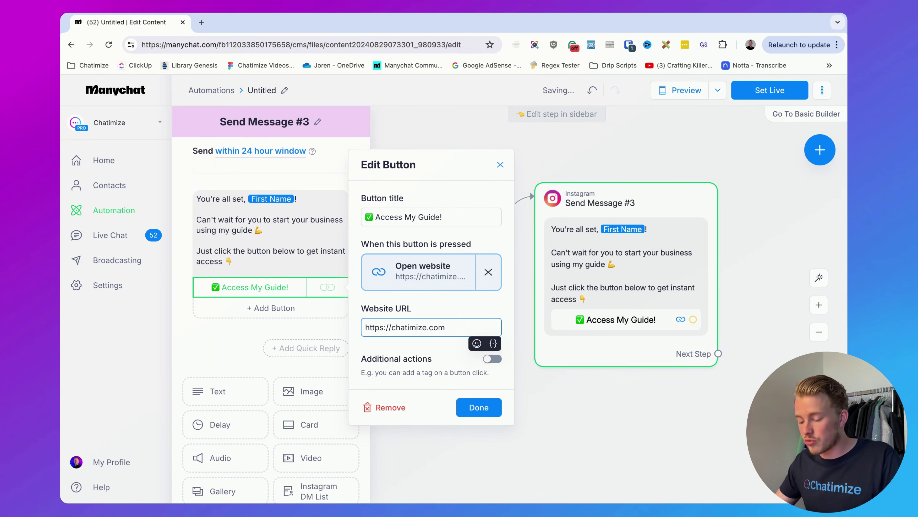
pyautogui.click(476, 407)
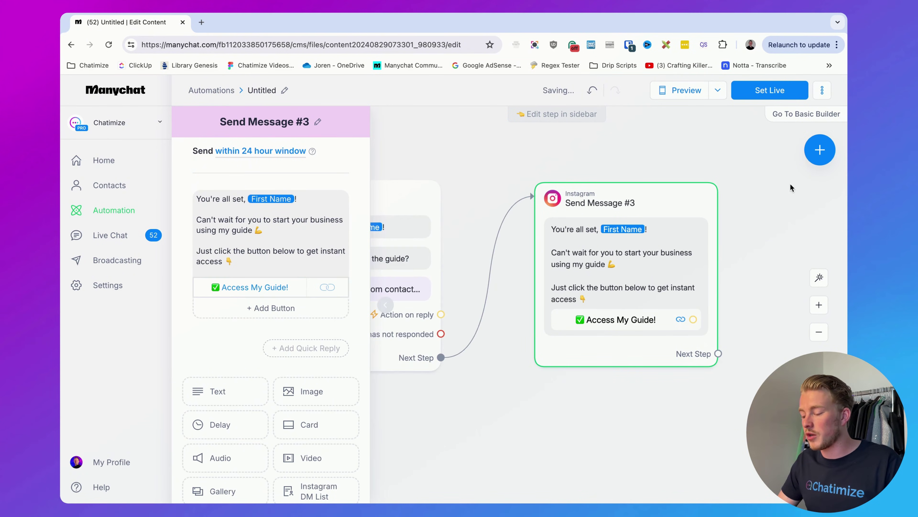
# Close the final message's settings and set the automation live.
pyautogui.click(790, 184)
pyautogui.scroll(-3, 609, 163)
pyautogui.moveTo(608, 164); pyautogui.dragTo(680, 163)
pyautogui.click(739, 84)
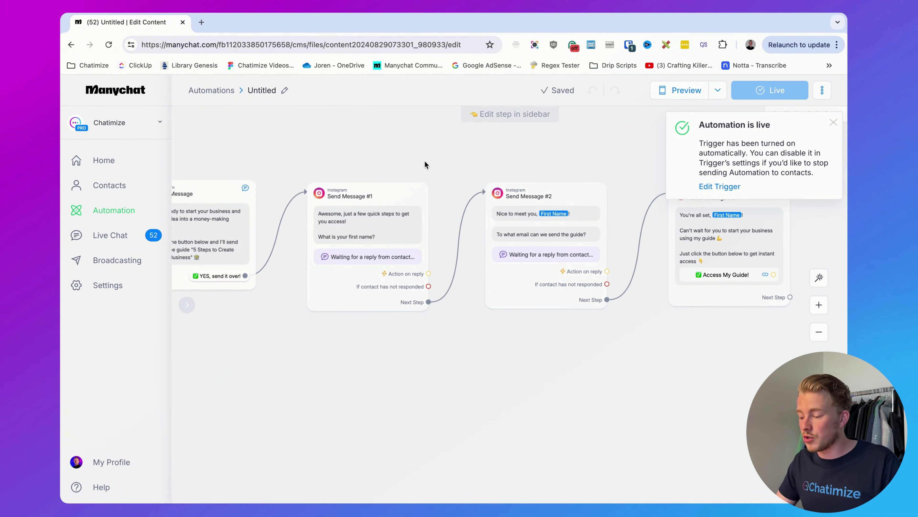
# Review the whole flow from the comment trigger through the name and email questions to the guide delivery message.
pyautogui.hscroll(-10, 428, 162)
pyautogui.scroll(5, 393, 266)
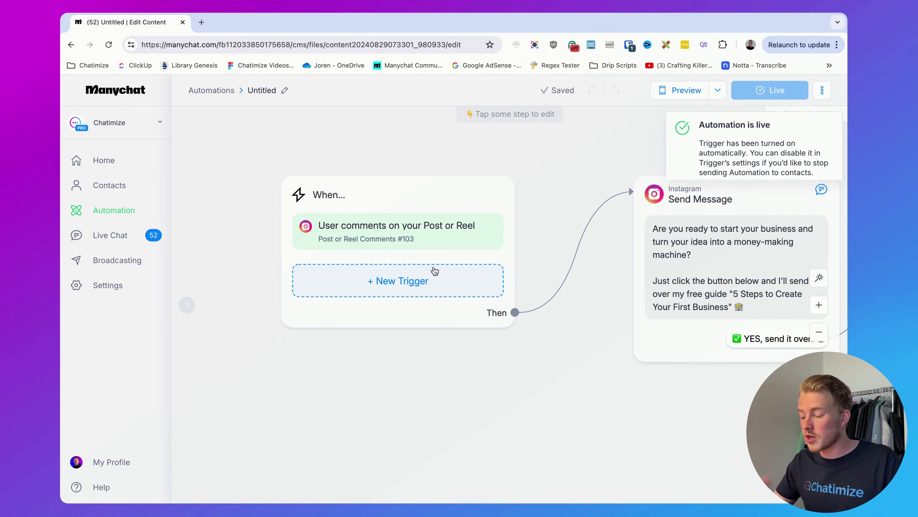
pyautogui.scroll(-3, 612, 395)
pyautogui.moveTo(612, 394); pyautogui.dragTo(384, 380)
pyautogui.scroll(2, 392, 390)
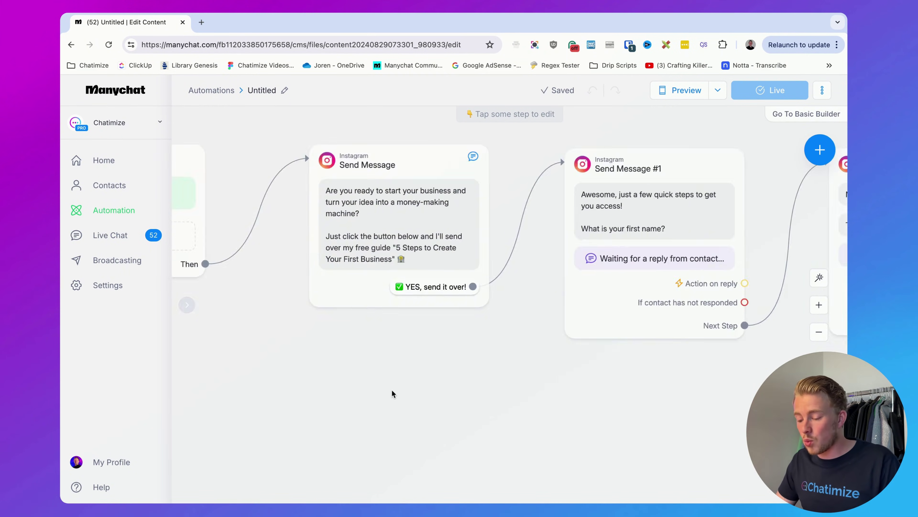
pyautogui.scroll(-2, 392, 390)
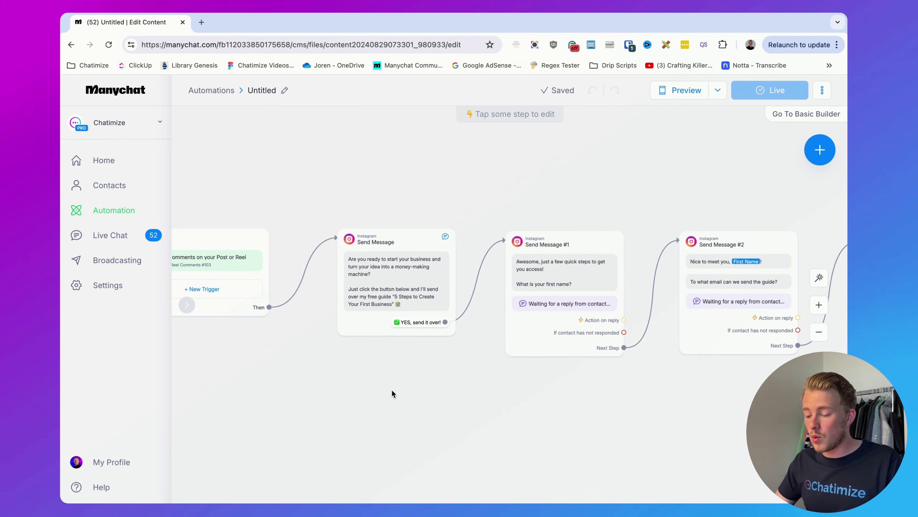
pyautogui.scroll(2, 391, 390)
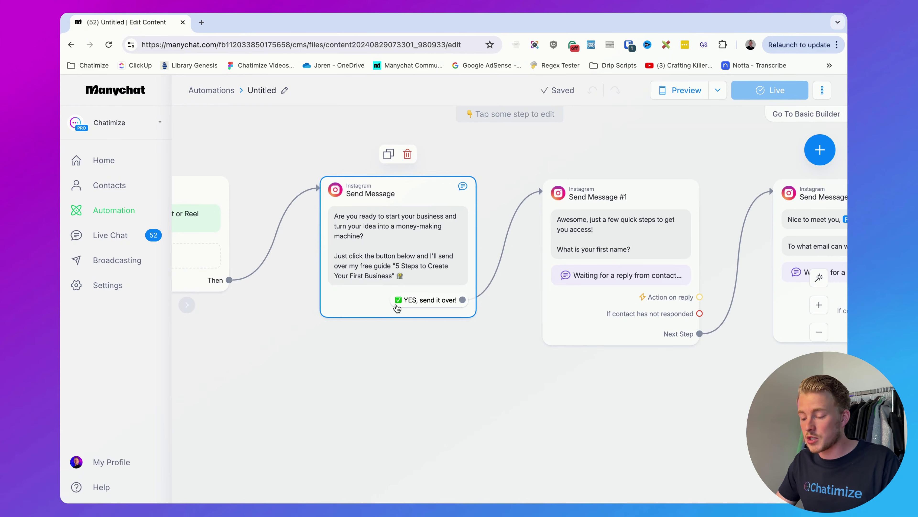
pyautogui.moveTo(506, 339); pyautogui.dragTo(346, 340)
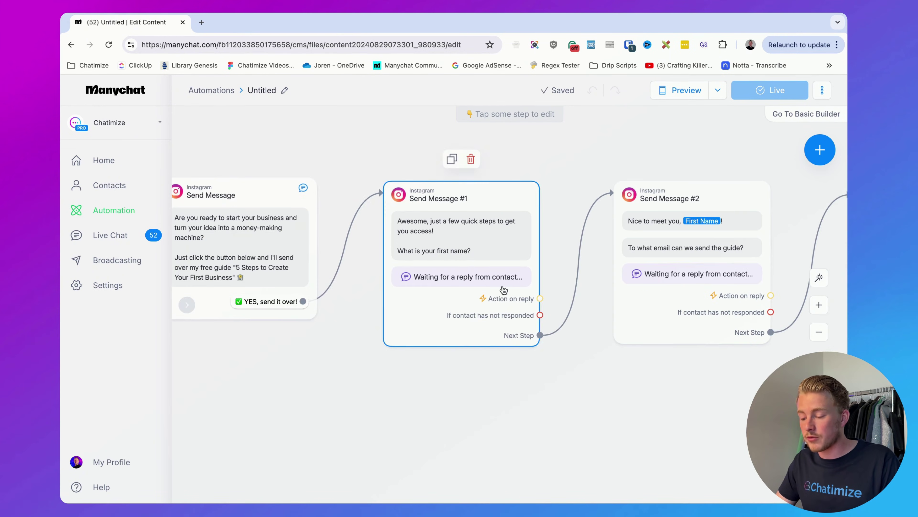
pyautogui.moveTo(684, 369); pyautogui.dragTo(468, 369)
pyautogui.moveTo(677, 353); pyautogui.dragTo(489, 352)
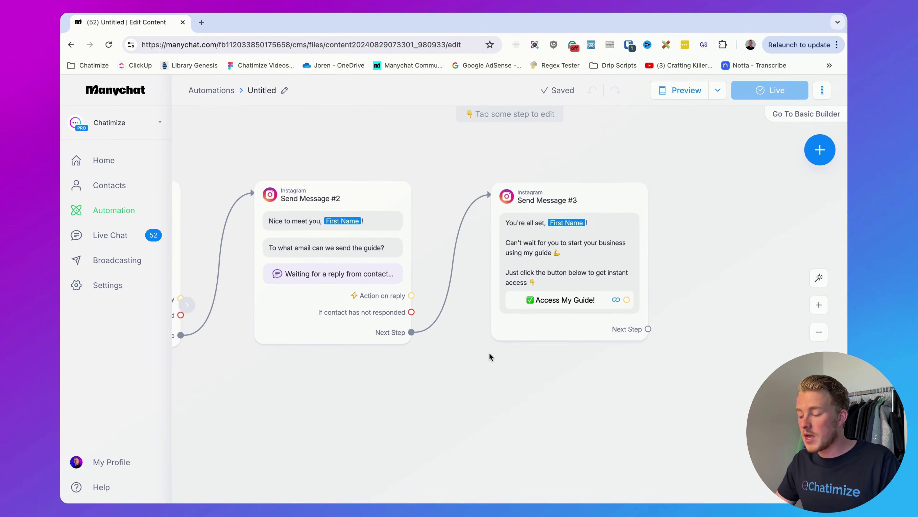
# Move the guide delivery message farther away from the email question to make room between them.
pyautogui.moveTo(590, 248); pyautogui.dragTo(699, 248)
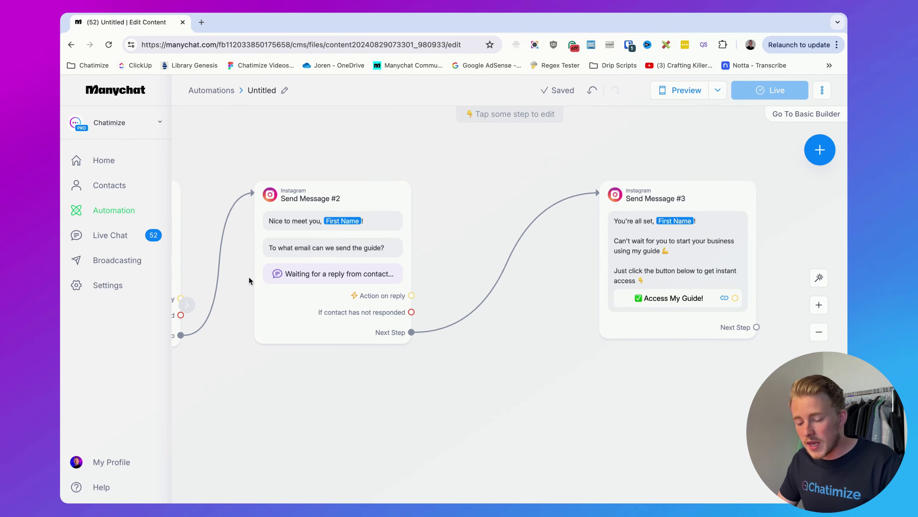
# Open the account settings in a separate browser tab and look through the available integrations down to MailChimp.
pyautogui.rightClick(121, 285)
pyautogui.click(155, 291)
pyautogui.click(256, 21)
pyautogui.scroll(-5, 213, 262)
pyautogui.click(216, 420)
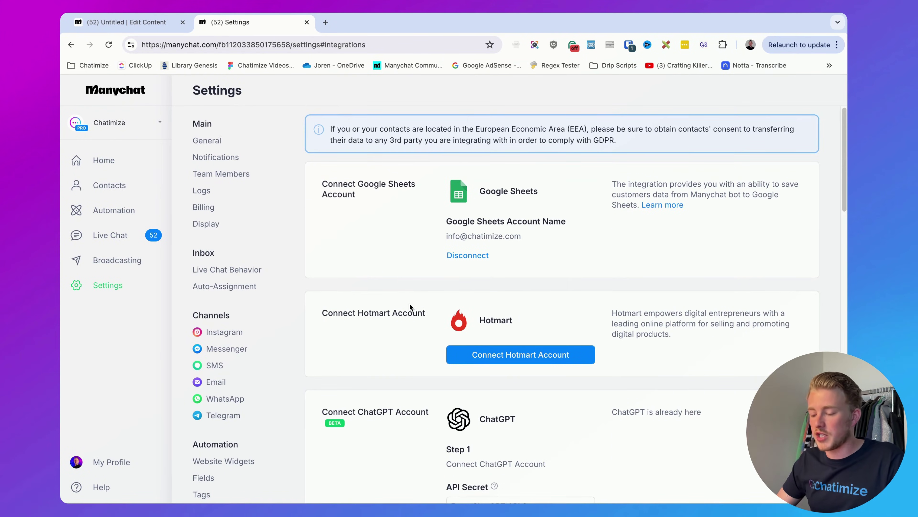
pyautogui.scroll(-10, 410, 307)
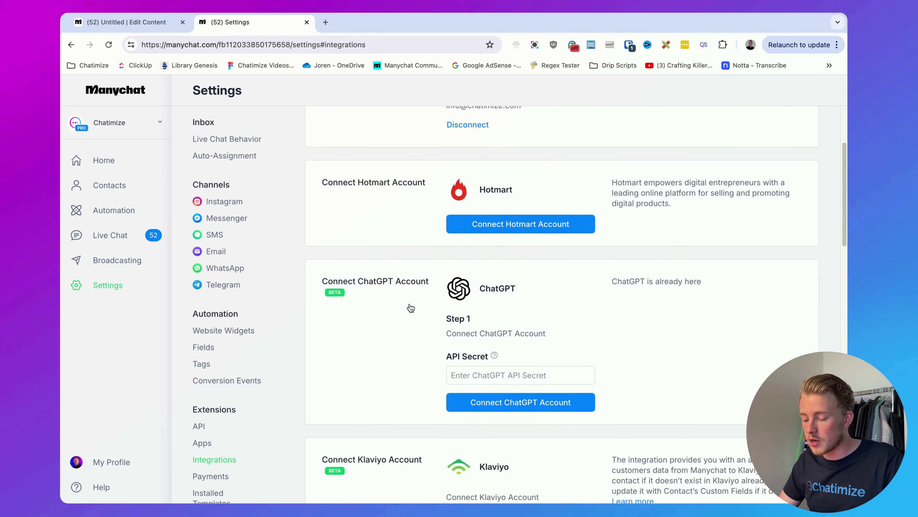
pyautogui.scroll(-10, 411, 229)
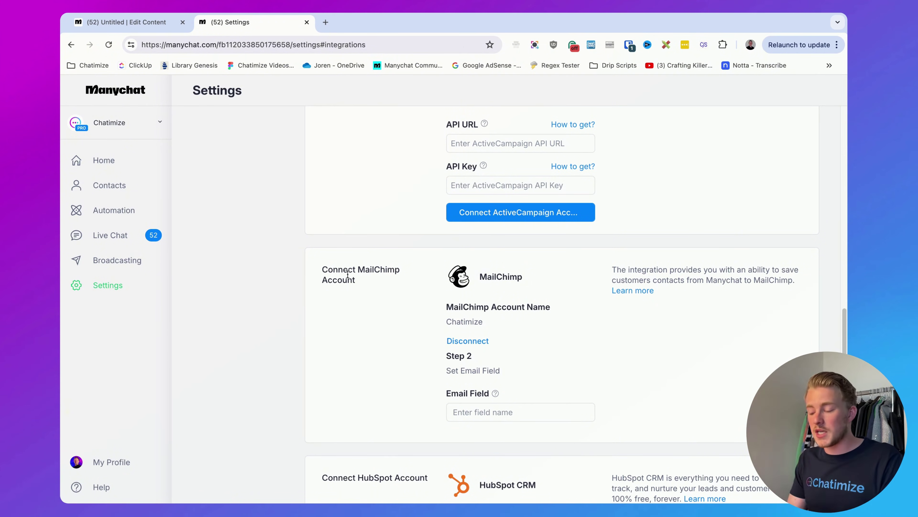
# Return to the automation, connect an Actions step to the email question's action on reply, and show the MailChimp actions for it.
pyautogui.click(140, 23)
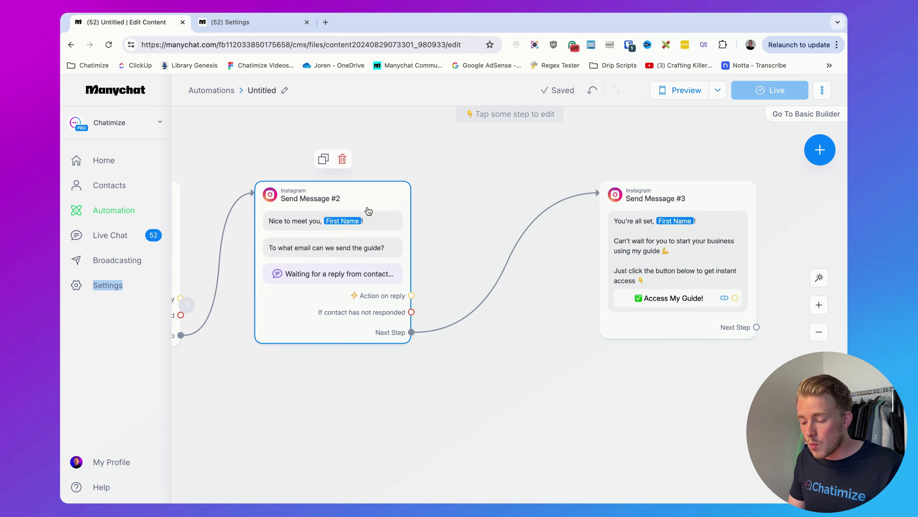
pyautogui.moveTo(412, 294); pyautogui.dragTo(465, 190)
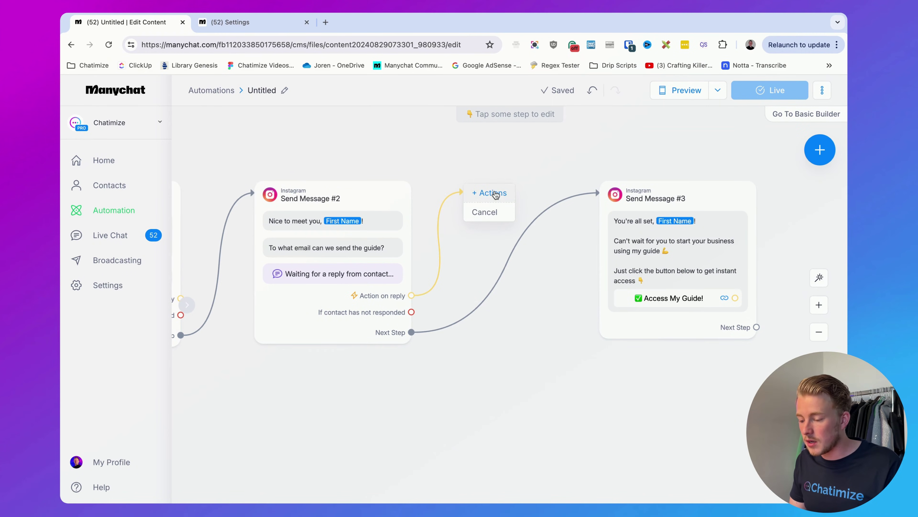
pyautogui.click(492, 193)
pyautogui.click(243, 180)
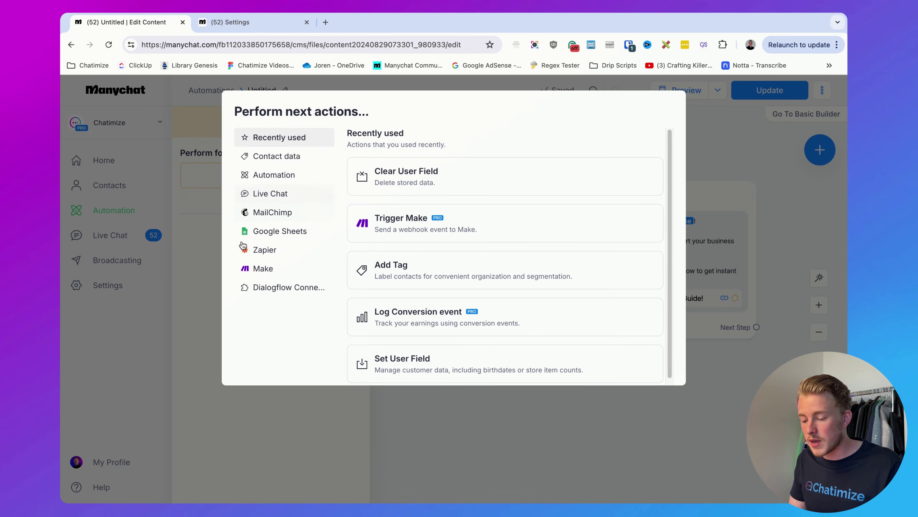
pyautogui.click(263, 214)
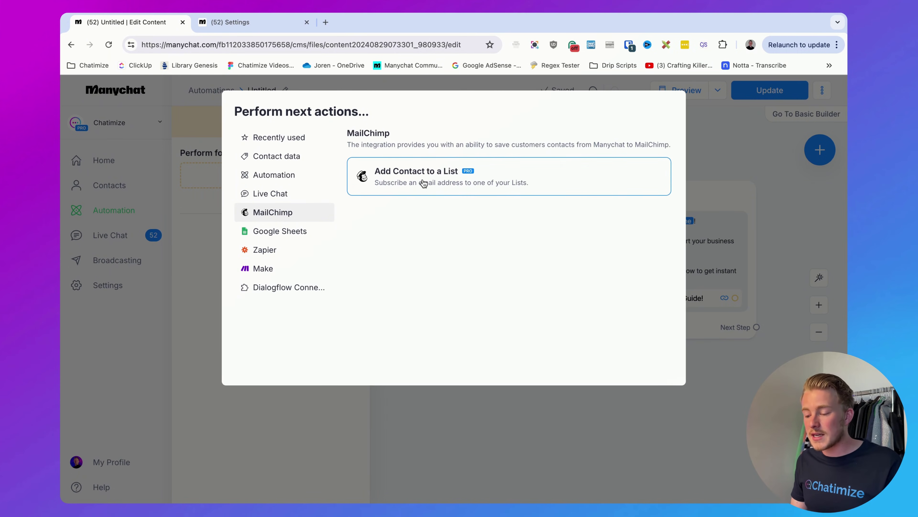